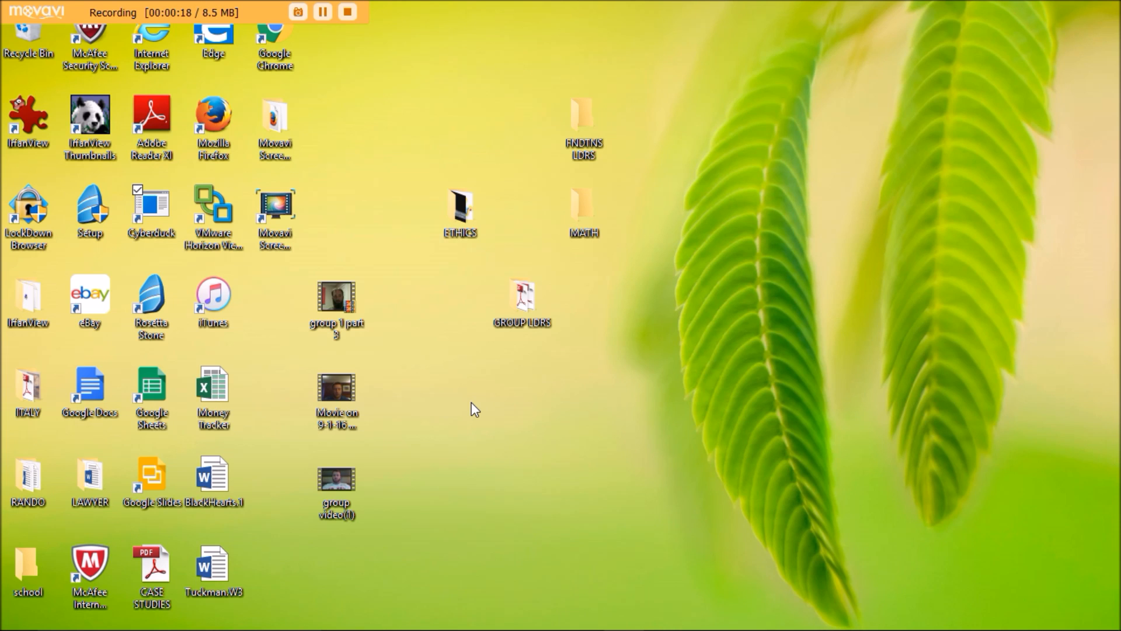
Step: Find and launch Movie Maker from the desktop, and start a new project
mouse_move(178, 630)
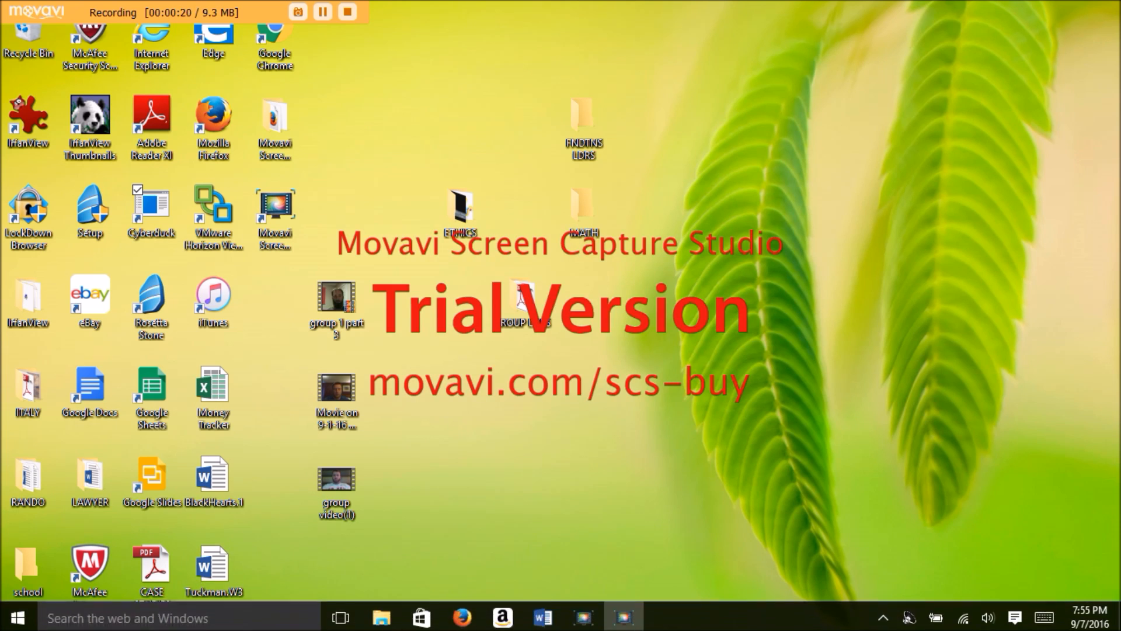
click(158, 625)
text(movie mak)
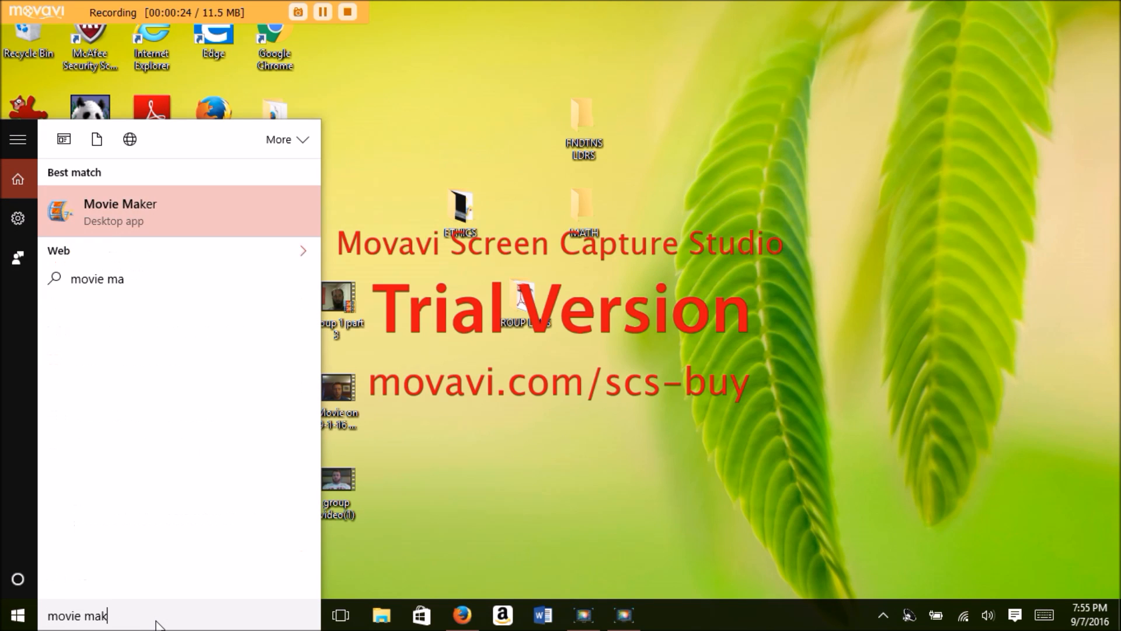
click(151, 211)
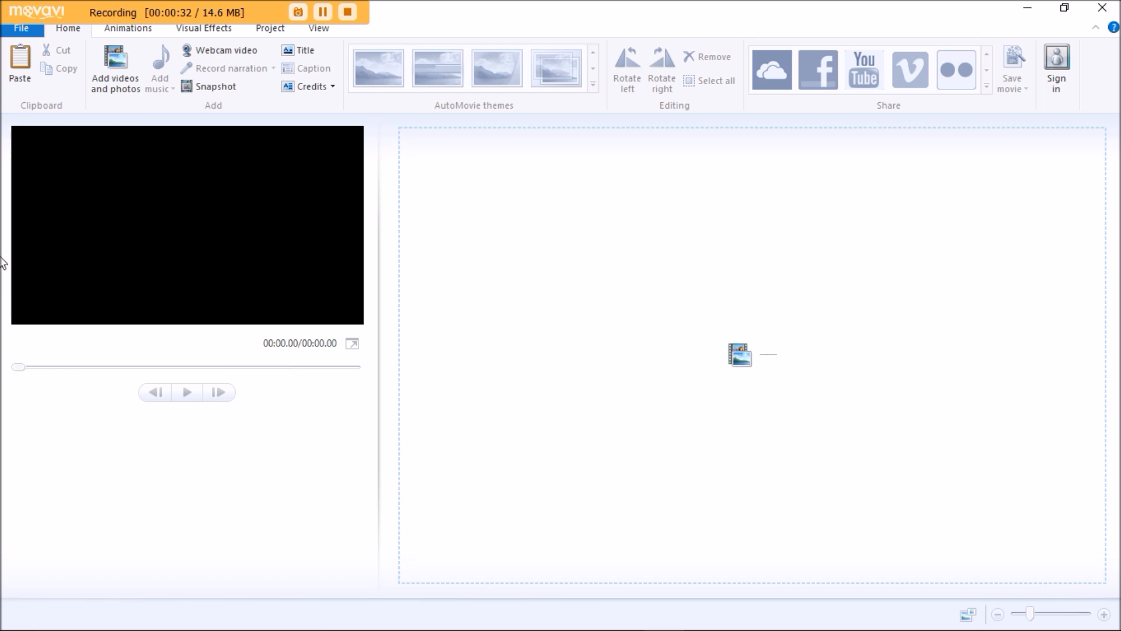
click(17, 31)
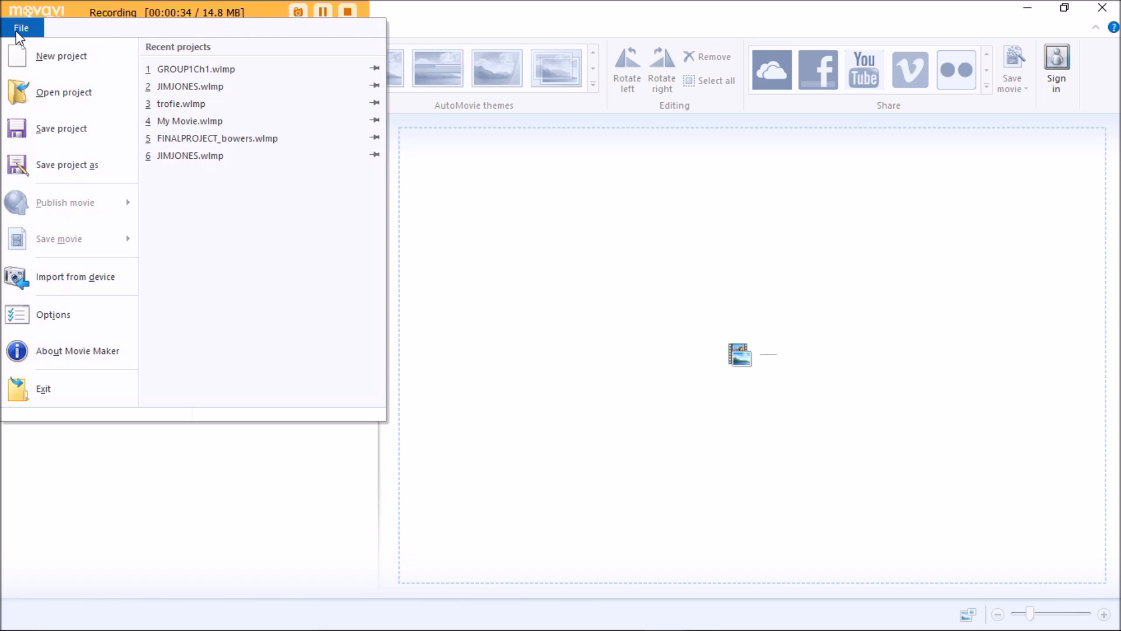
click(35, 61)
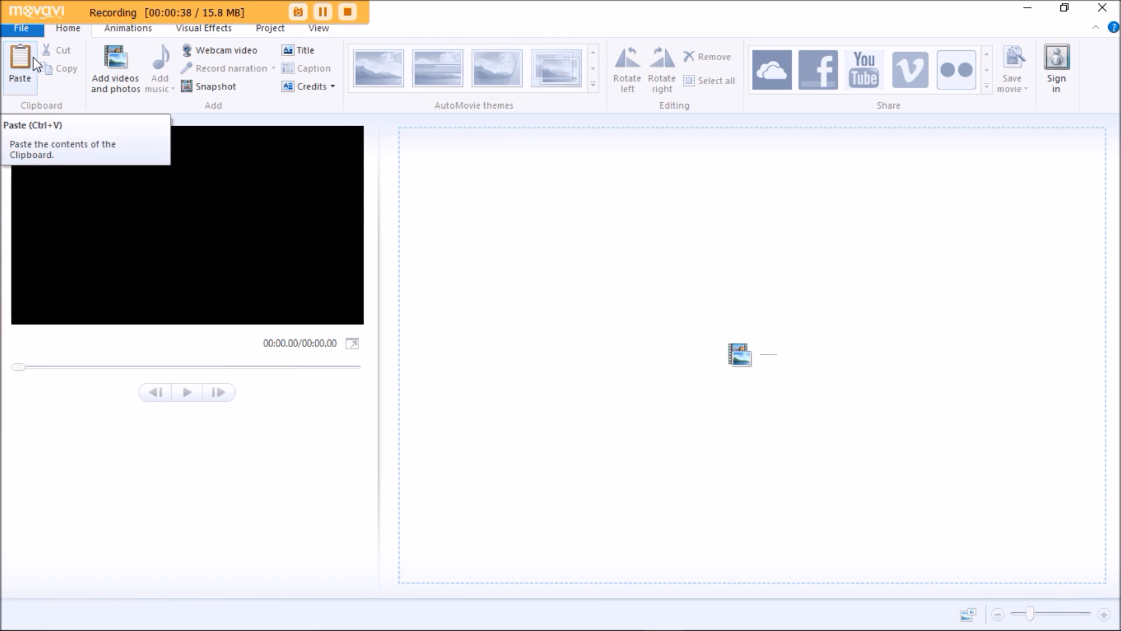
Step: Add the video WIN_20160905_20_28_55_Pro from Camera Roll to the project and skim to about 52 seconds in the preview
click(106, 62)
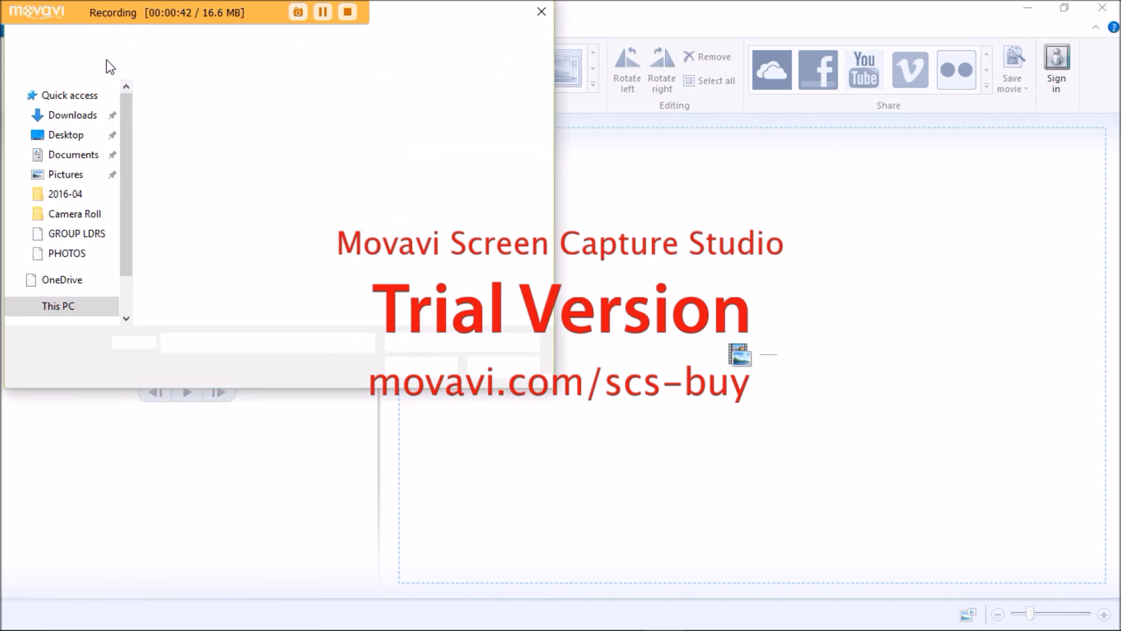
drag(128, 120, 124, 52)
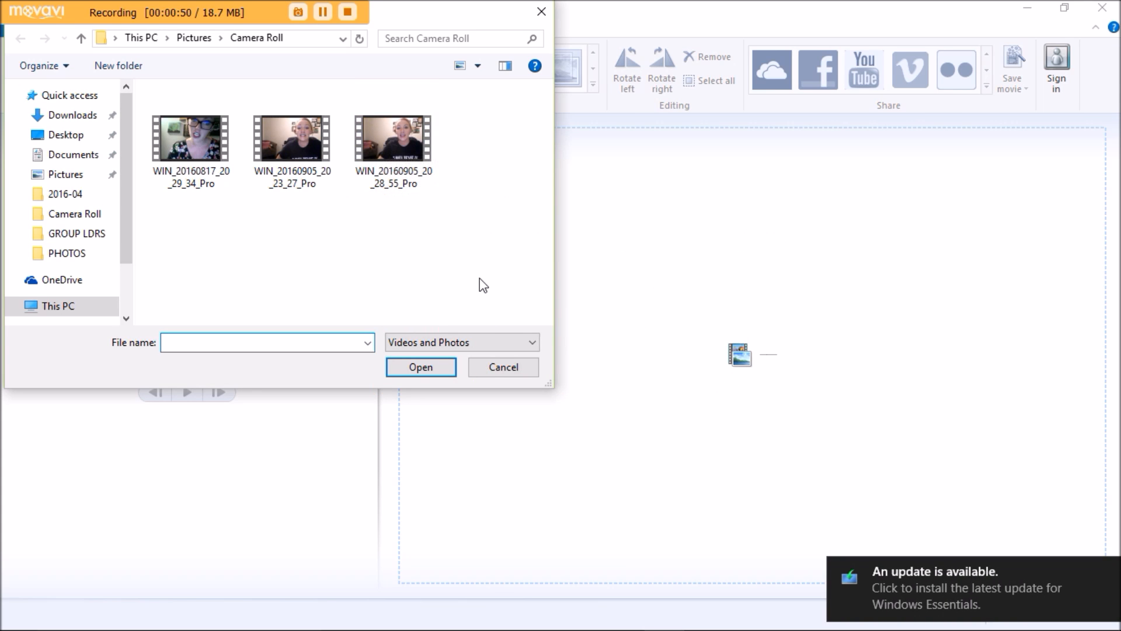
click(385, 142)
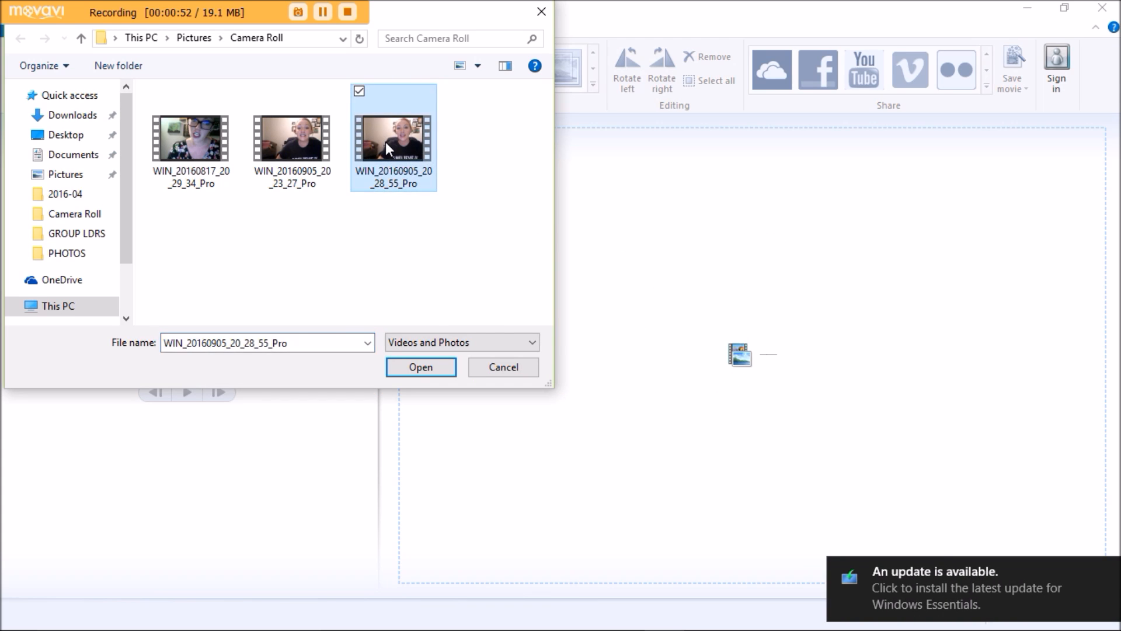
click(433, 374)
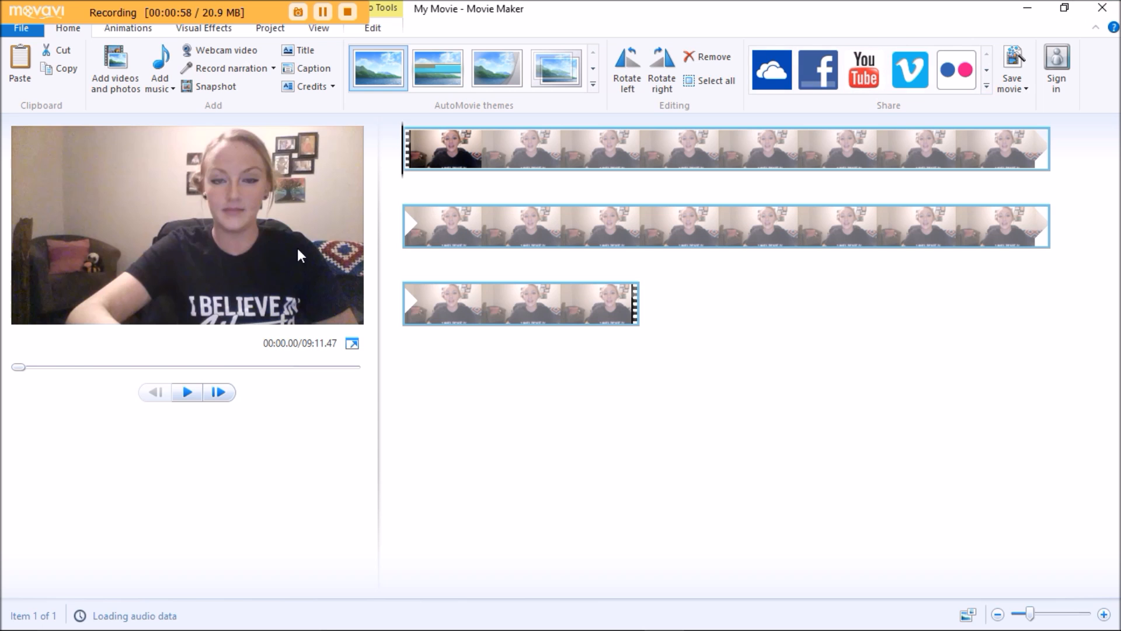
drag(22, 369, 50, 368)
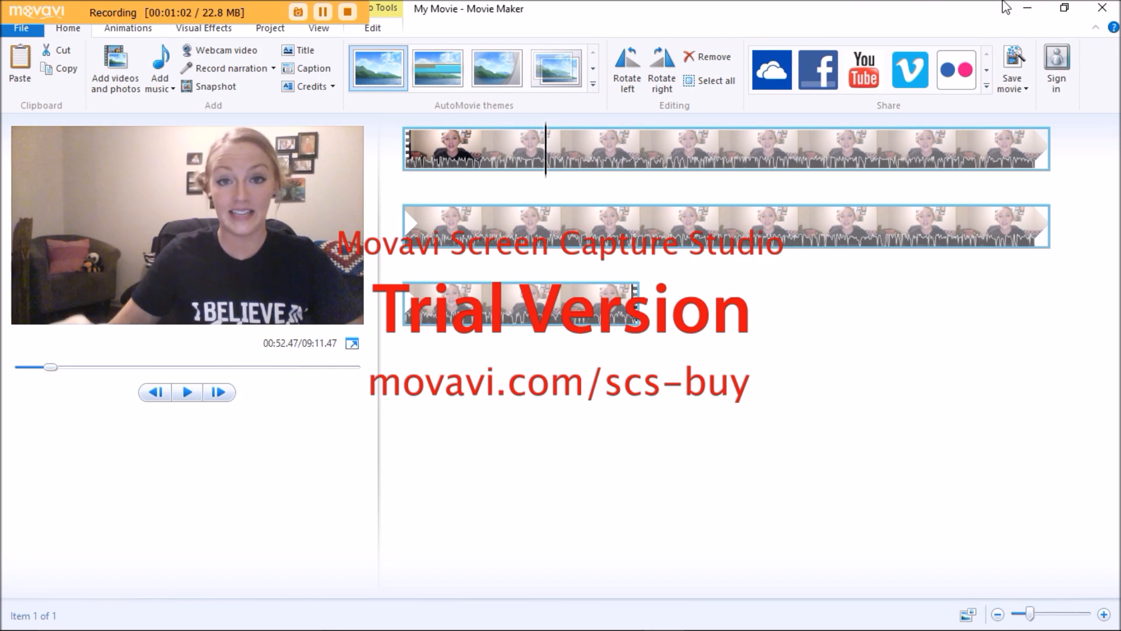
Step: Shrink the window and add the three desktop videos, group 1 part 3, Movie on 9-1-16 and group video(1), to the storyboard, restoring full size
click(1061, 8)
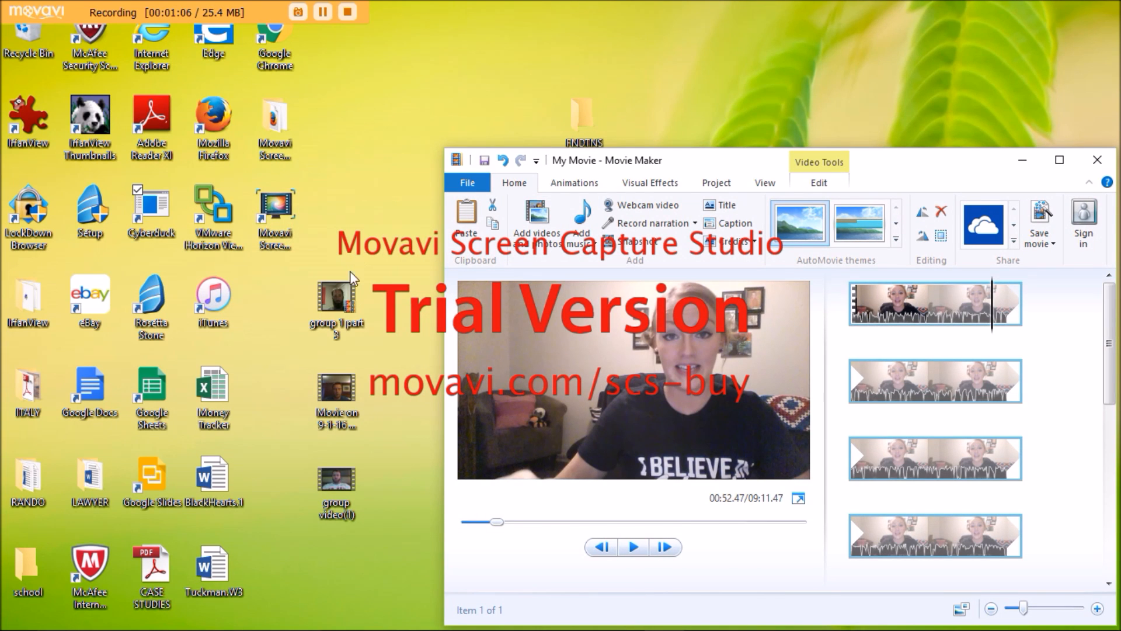
drag(338, 299, 1035, 379)
drag(346, 395, 1040, 426)
drag(324, 459, 1074, 456)
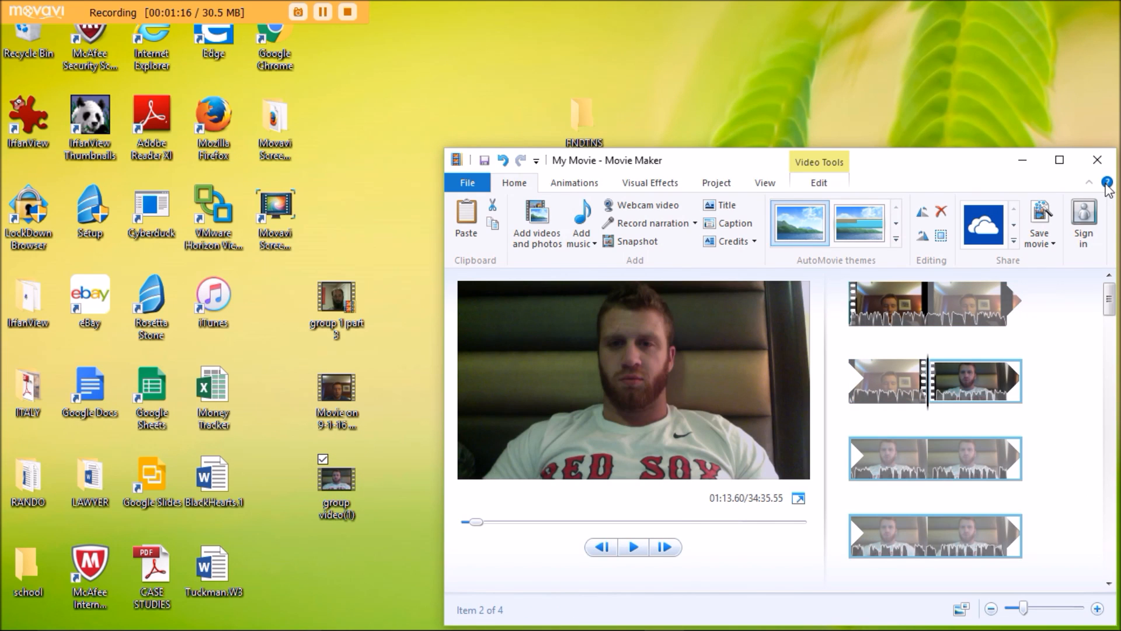
click(1060, 160)
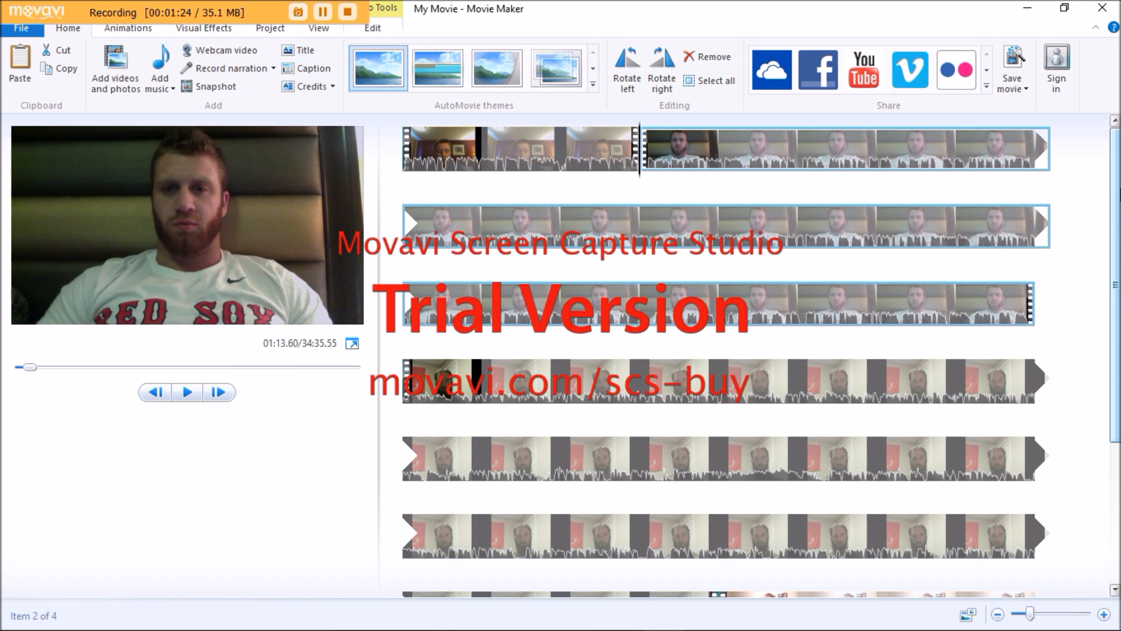
Step: Move the WIN_20160905_20_28_55_Pro clip to the beginning of the storyboard
scroll(1115, 201, down, 3)
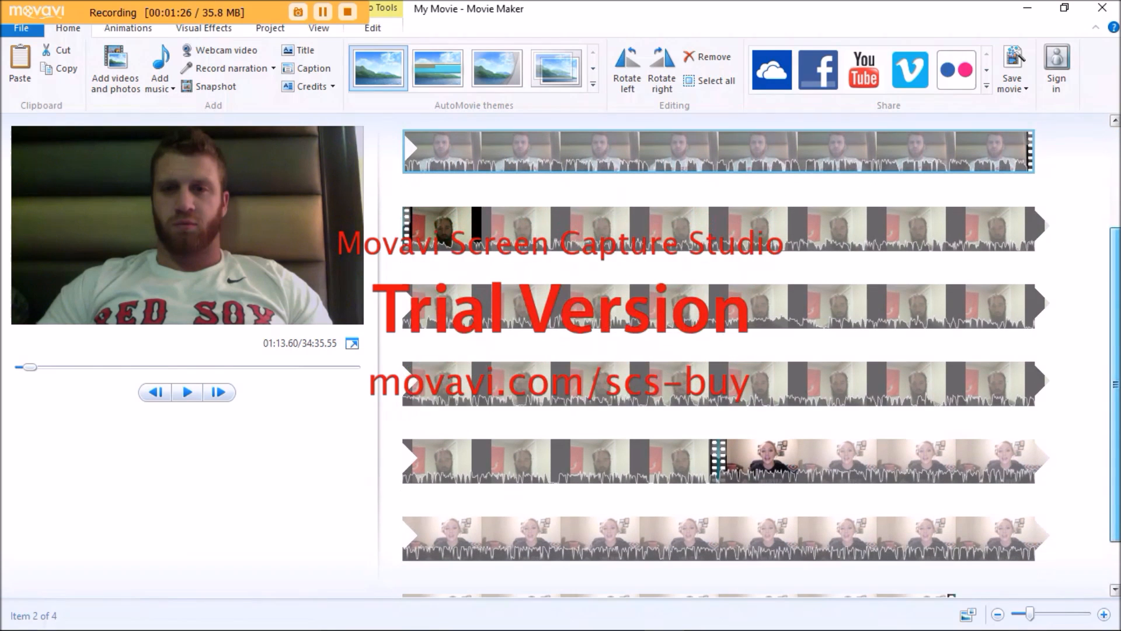
mouse_move(889, 447)
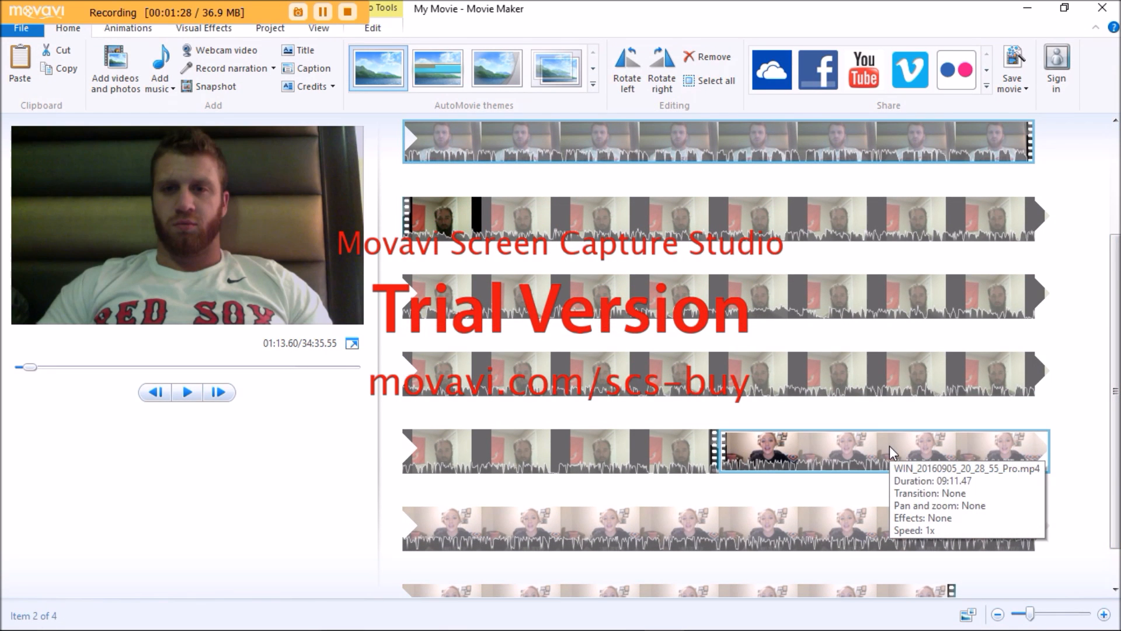
drag(889, 446, 416, 177)
drag(680, 139, 405, 169)
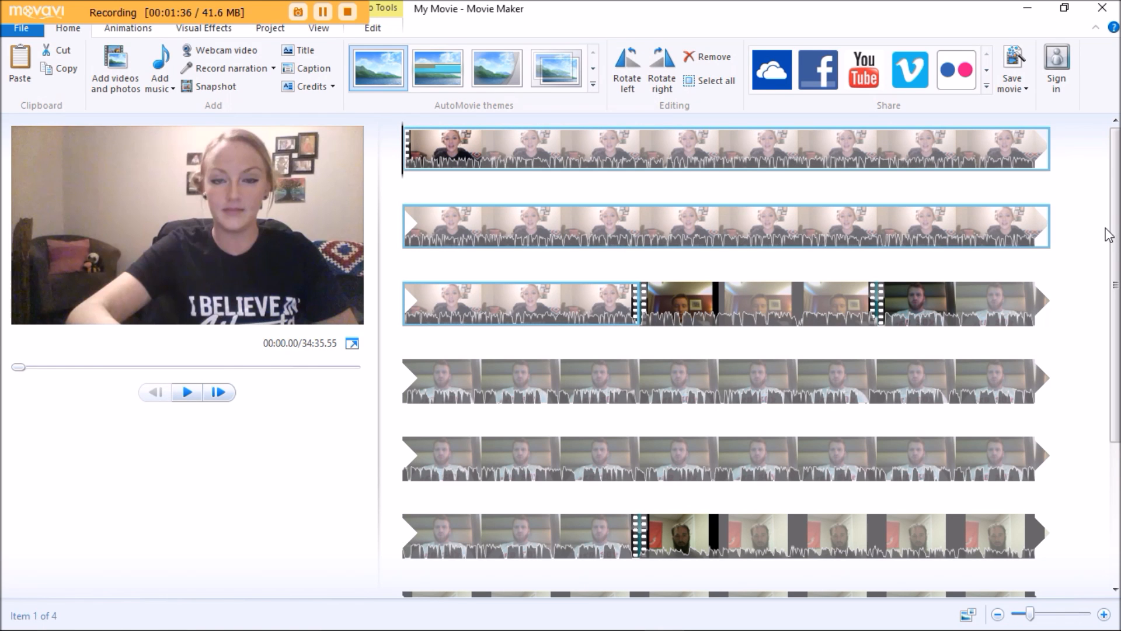
Step: Move the clip of the man in the Red Sox shirt to the end of the storyboard and check the clip order
scroll(726, 354, down, 2)
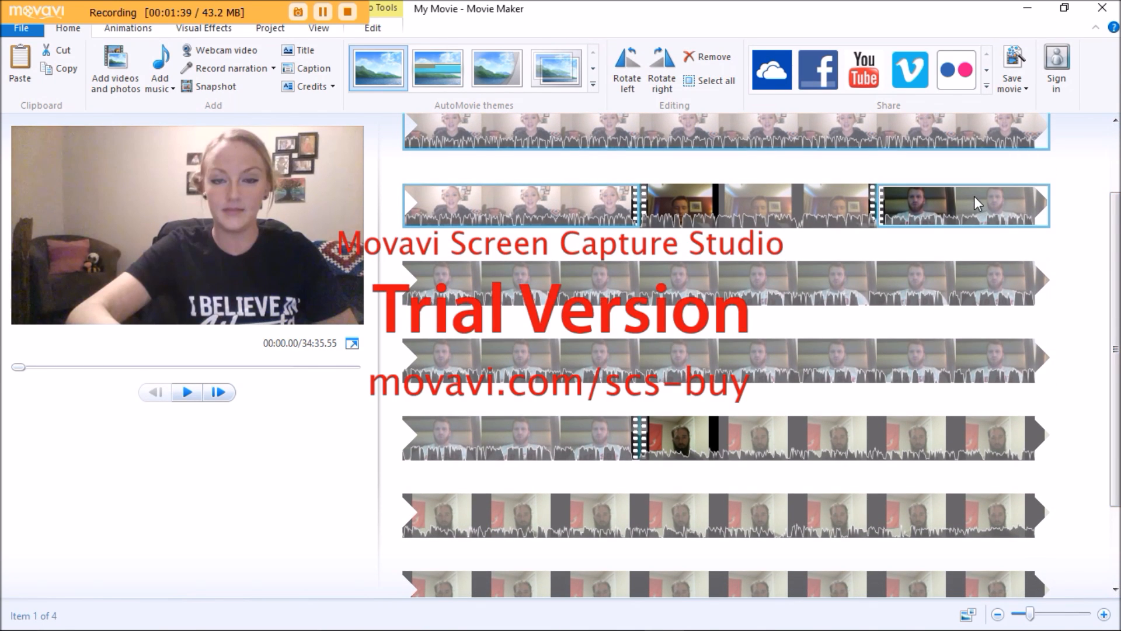
drag(974, 198, 1003, 568)
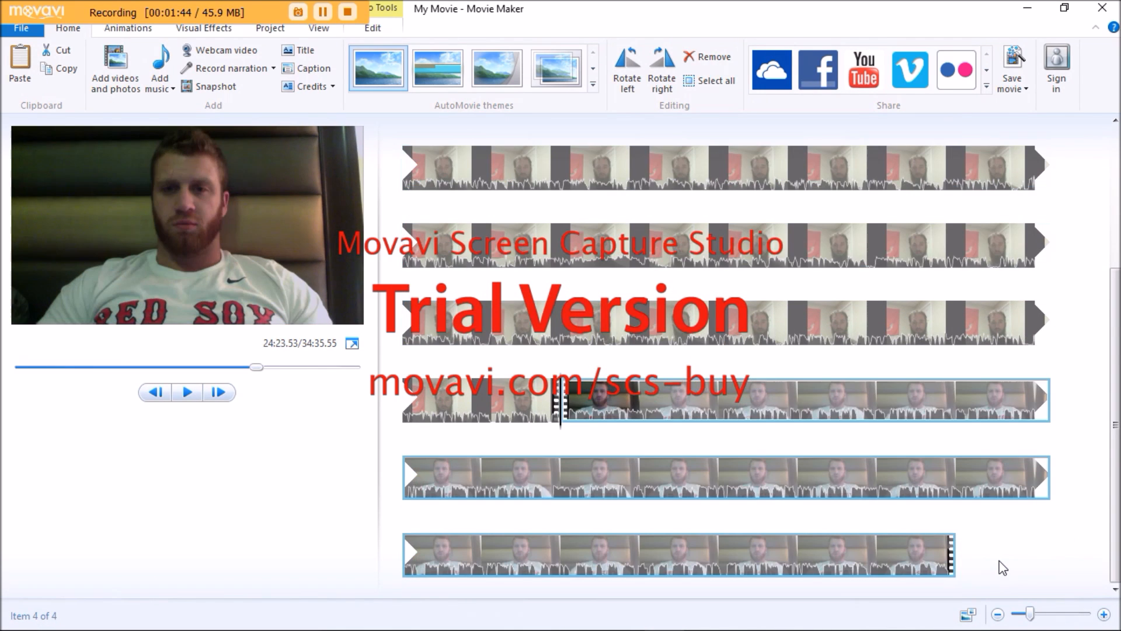
drag(1116, 450, 1101, 250)
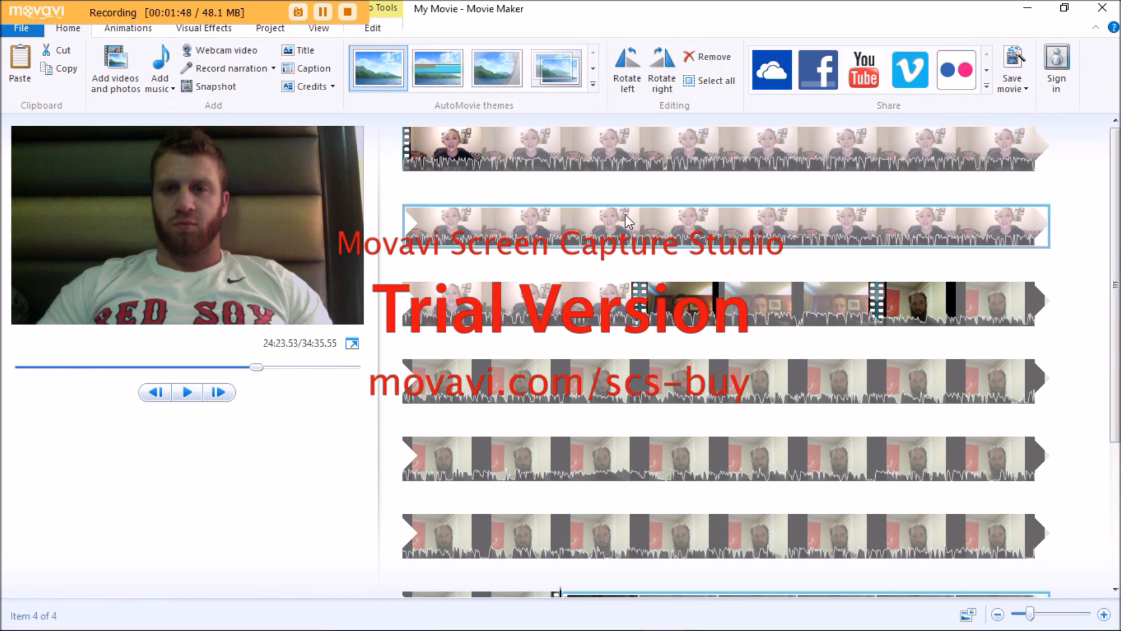
click(561, 150)
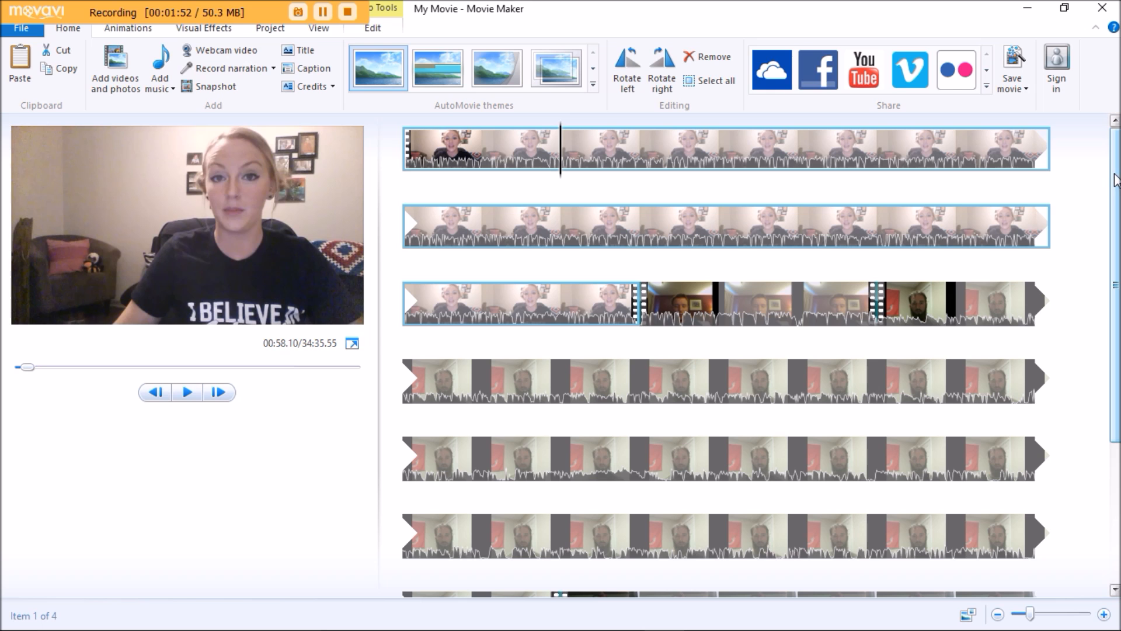
mouse_move(1116, 180)
mouse_down()
mouse_move(1117, 291)
mouse_move(1117, 176)
mouse_up()
scroll(1116, 253, down, 5)
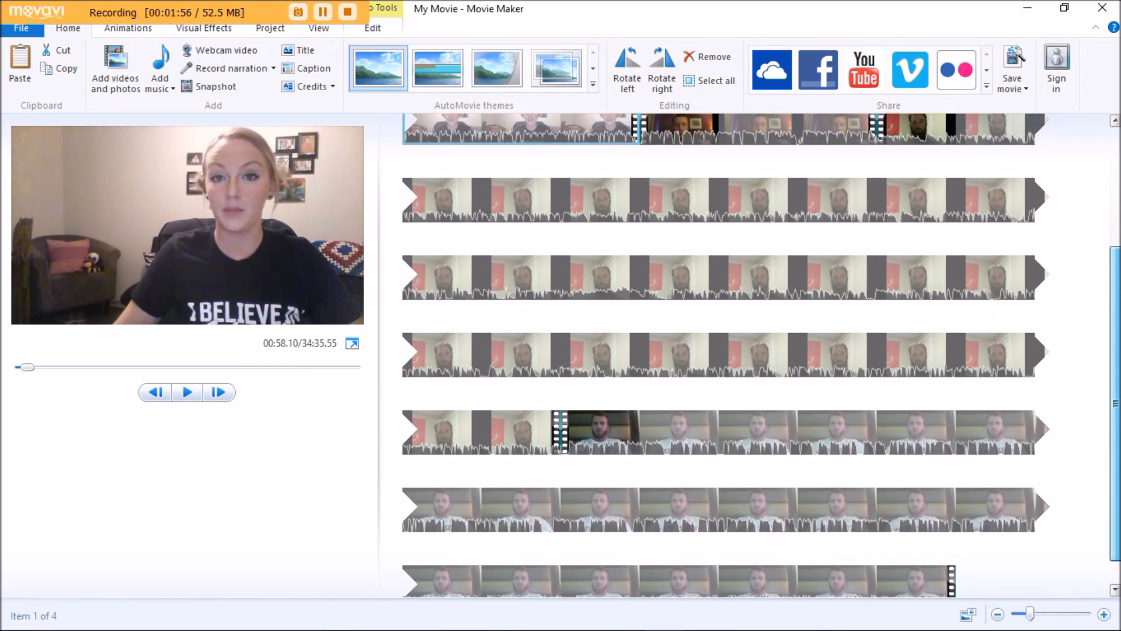
scroll(1116, 252, up, 4)
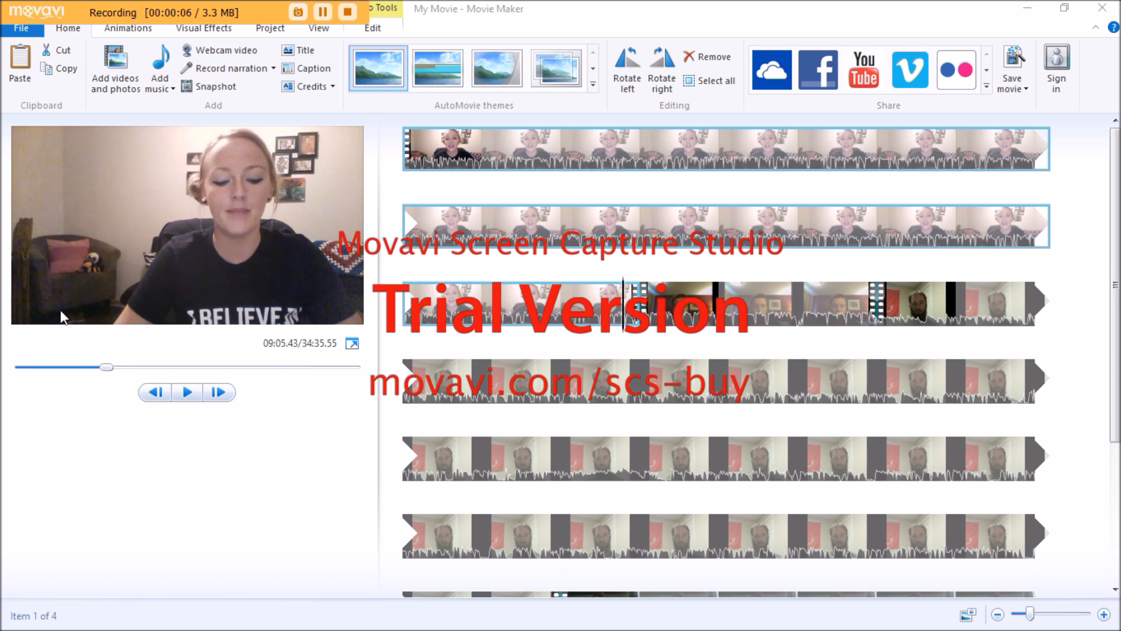
Step: Save the project on the Desktop as My Movie in the Movie Maker Projects format
click(18, 31)
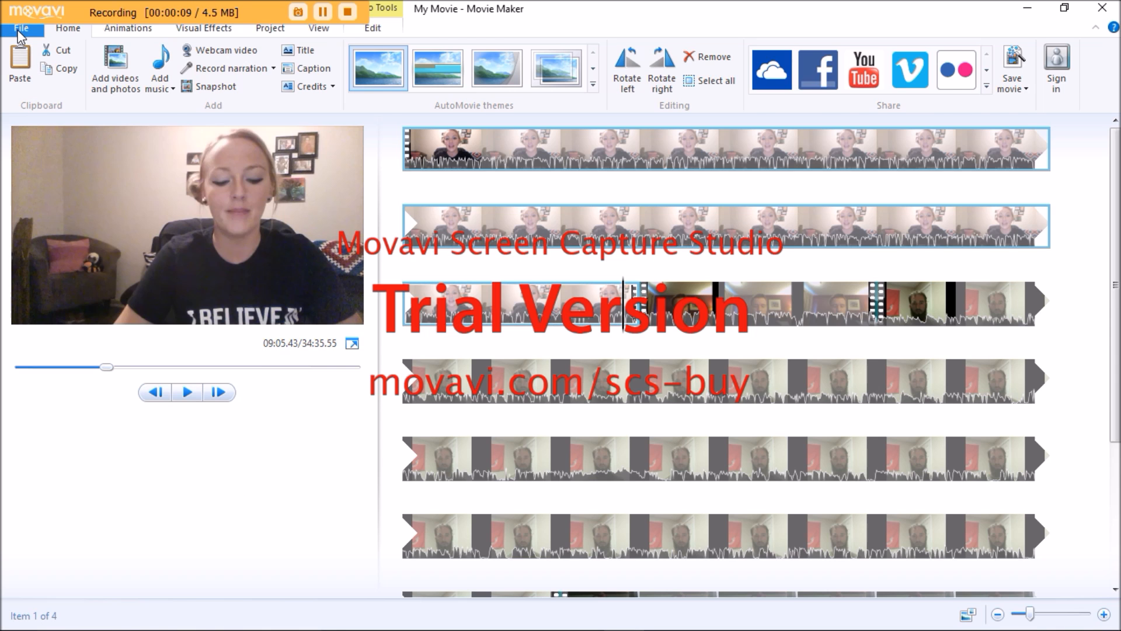
click(19, 34)
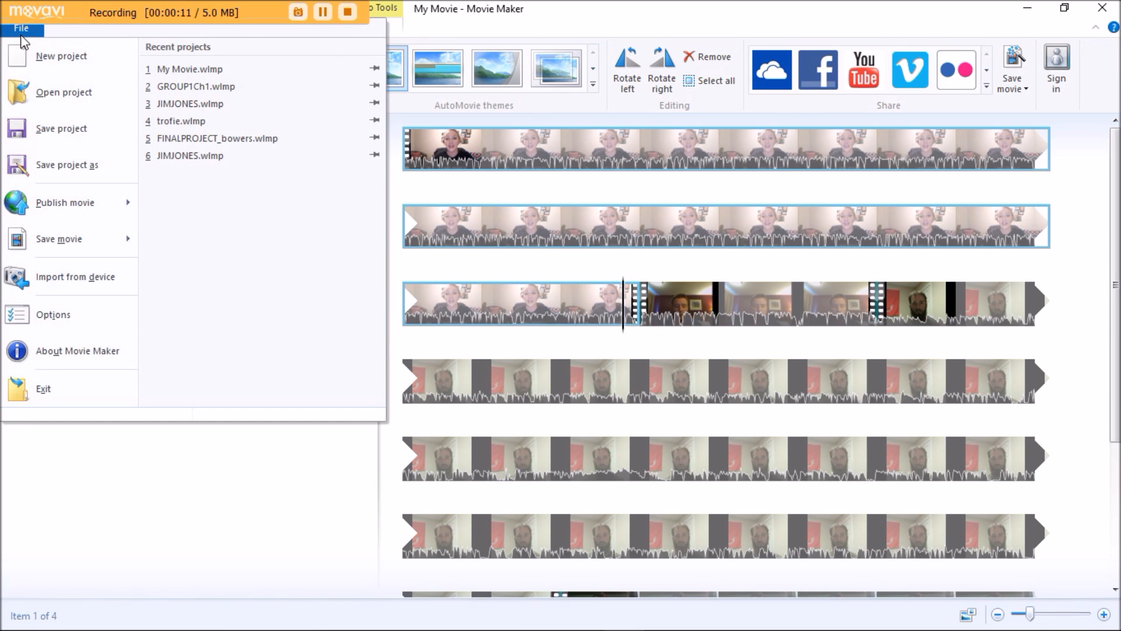
click(76, 167)
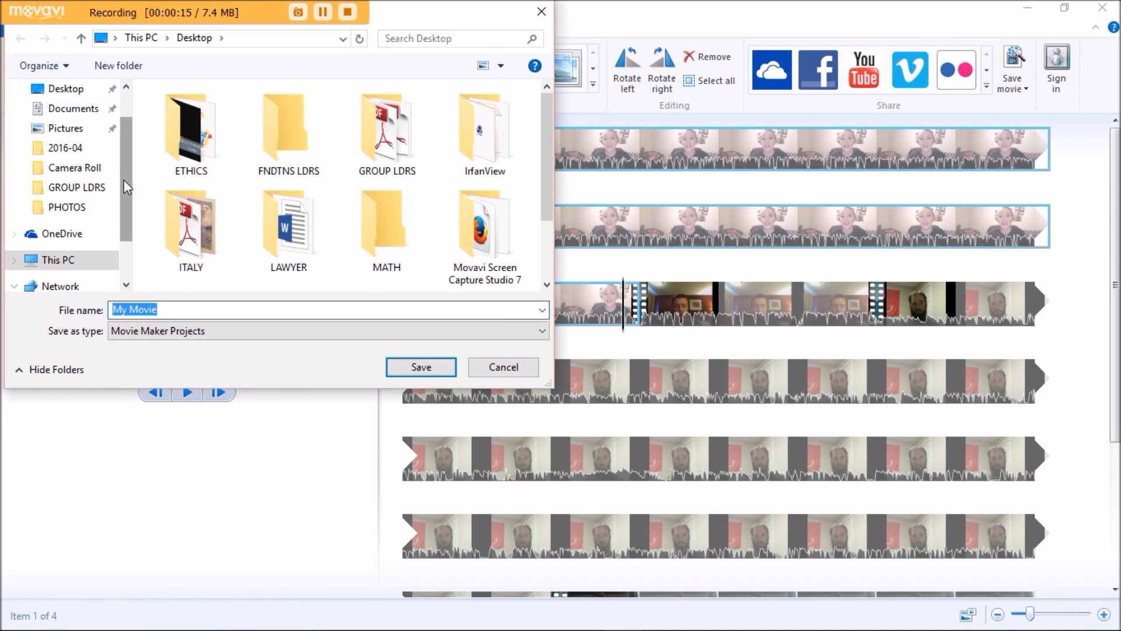
drag(124, 180, 124, 141)
click(67, 135)
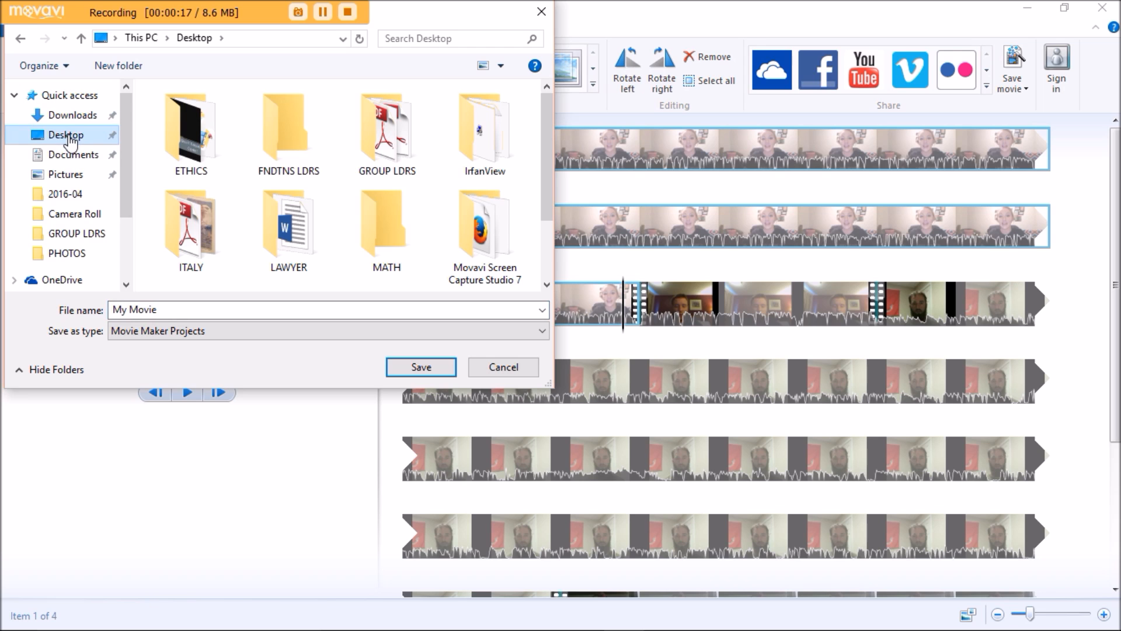
click(421, 368)
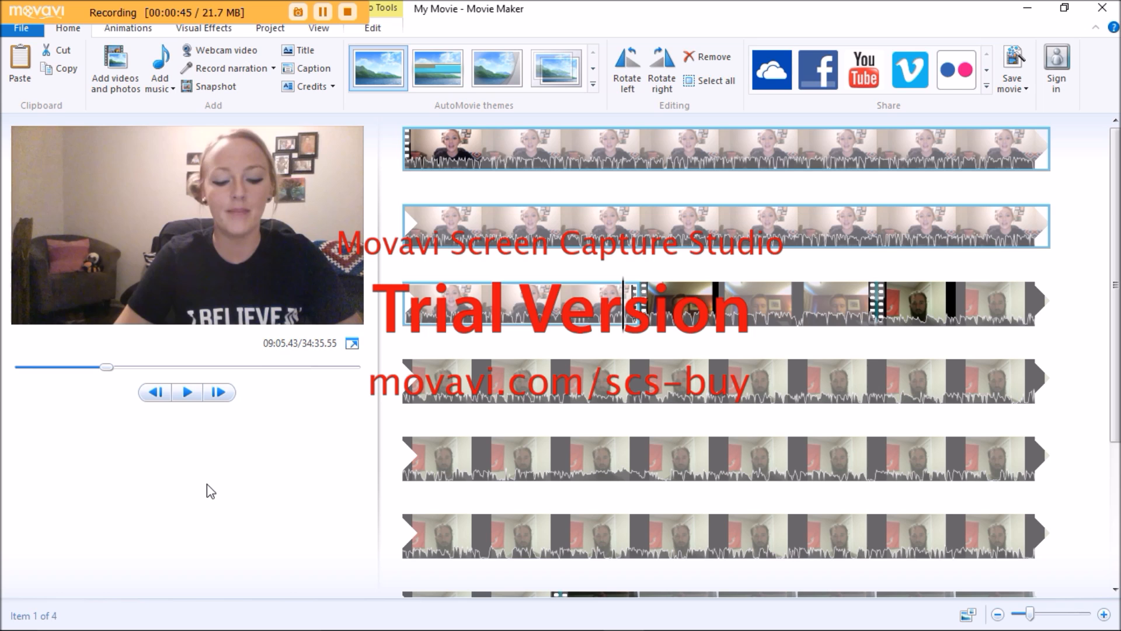
click(21, 29)
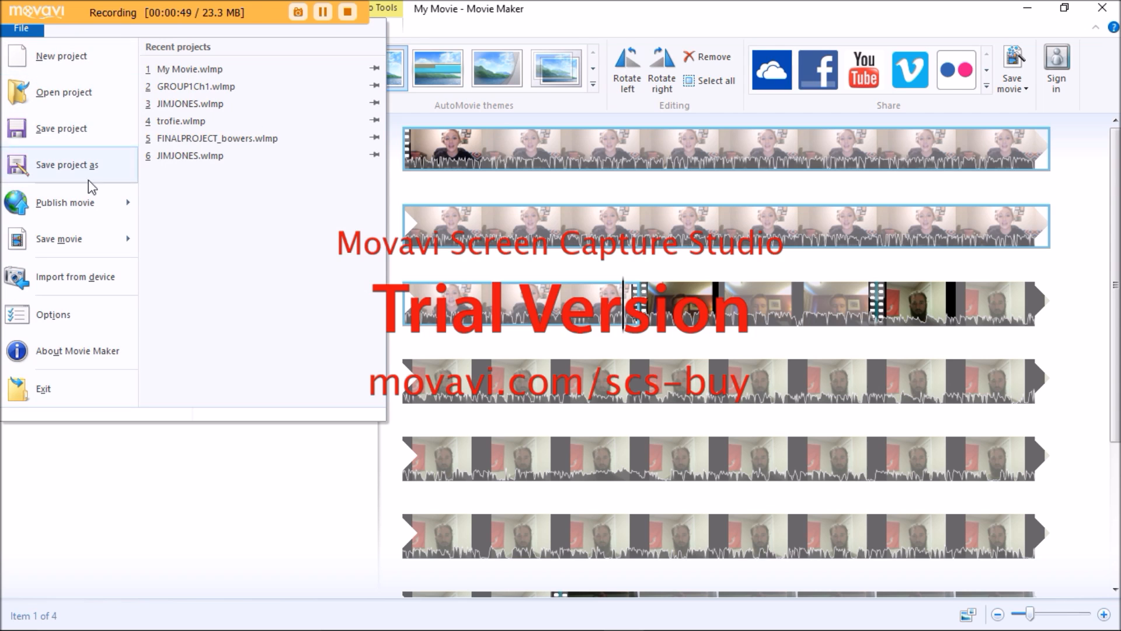
mouse_move(77, 240)
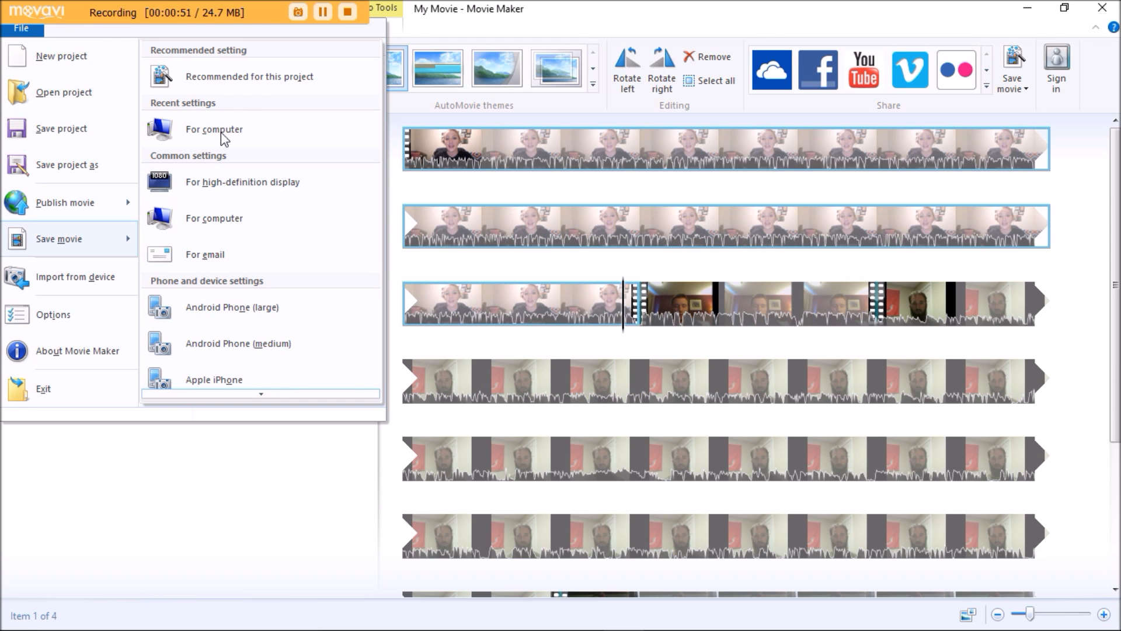
click(240, 77)
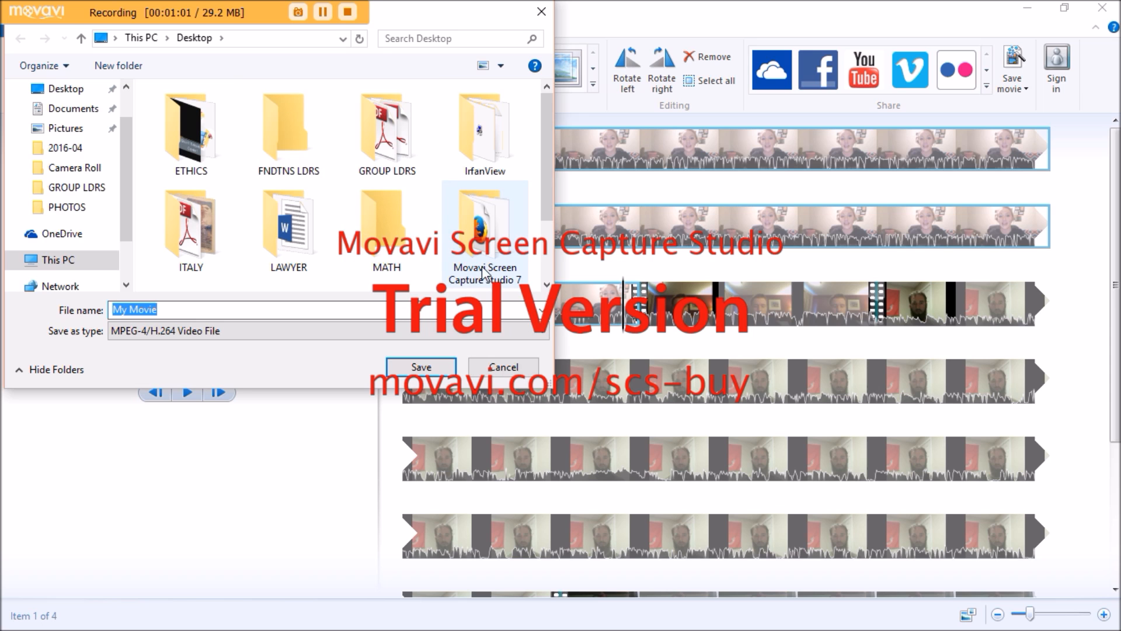
click(508, 368)
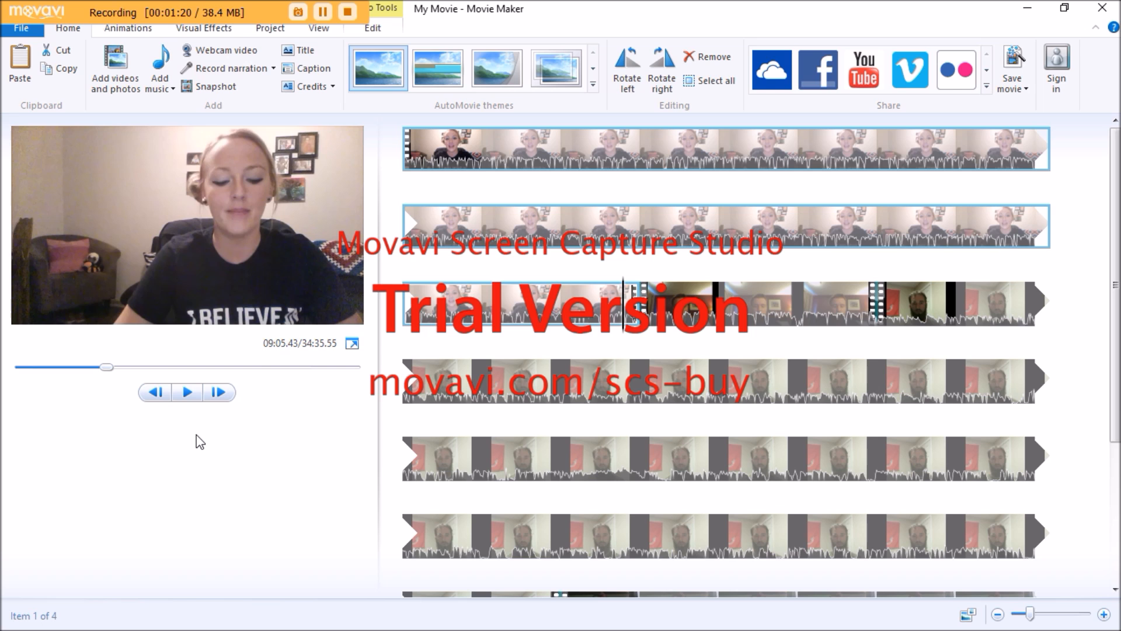
Step: Preview the cut between the first two clips and apply the Blur - through black transition to all clips
click(191, 390)
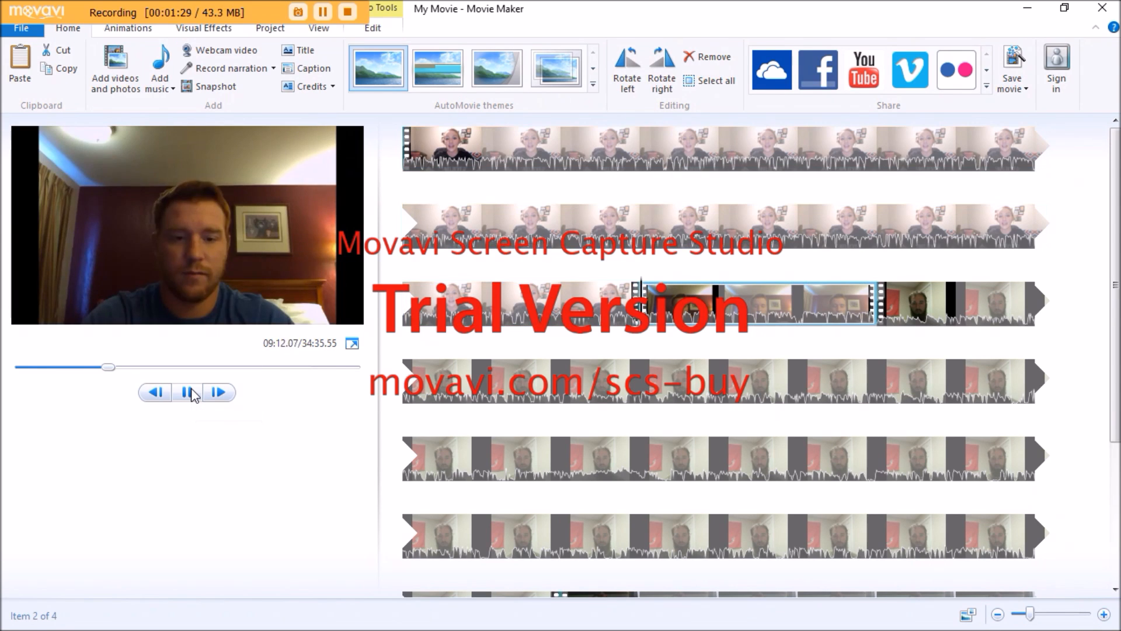
click(187, 392)
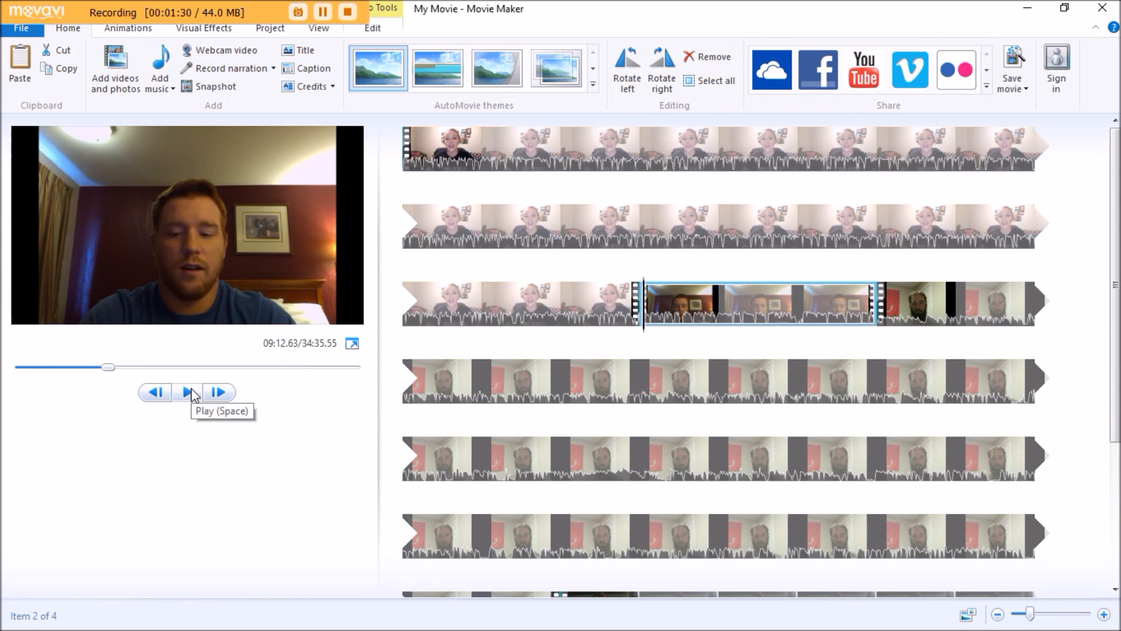
click(135, 29)
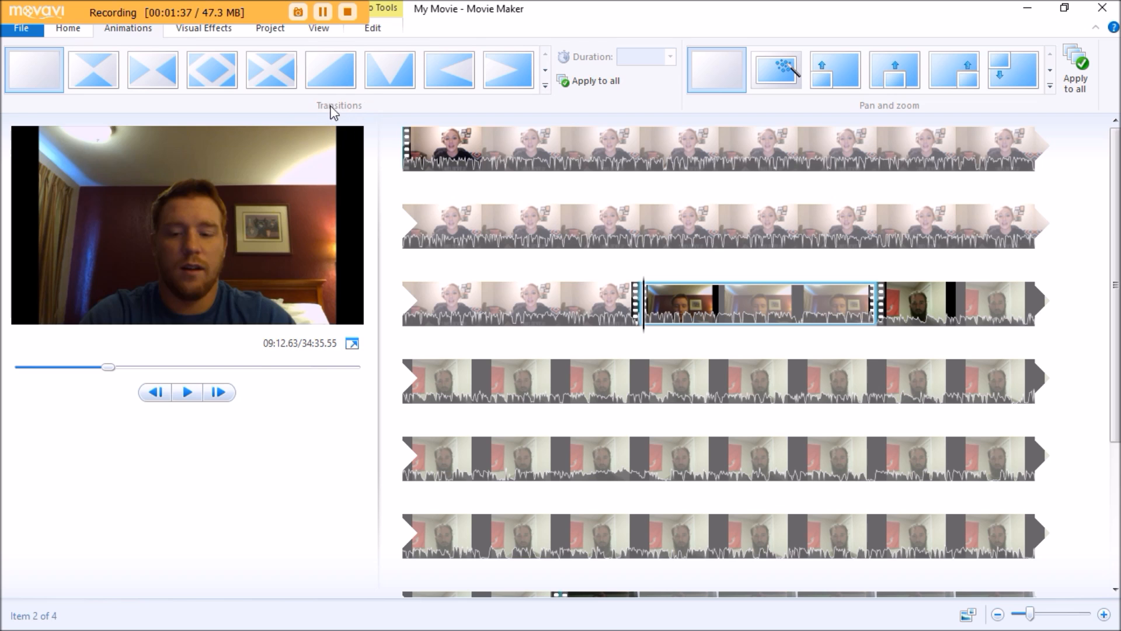
click(546, 79)
click(546, 80)
click(546, 79)
click(545, 79)
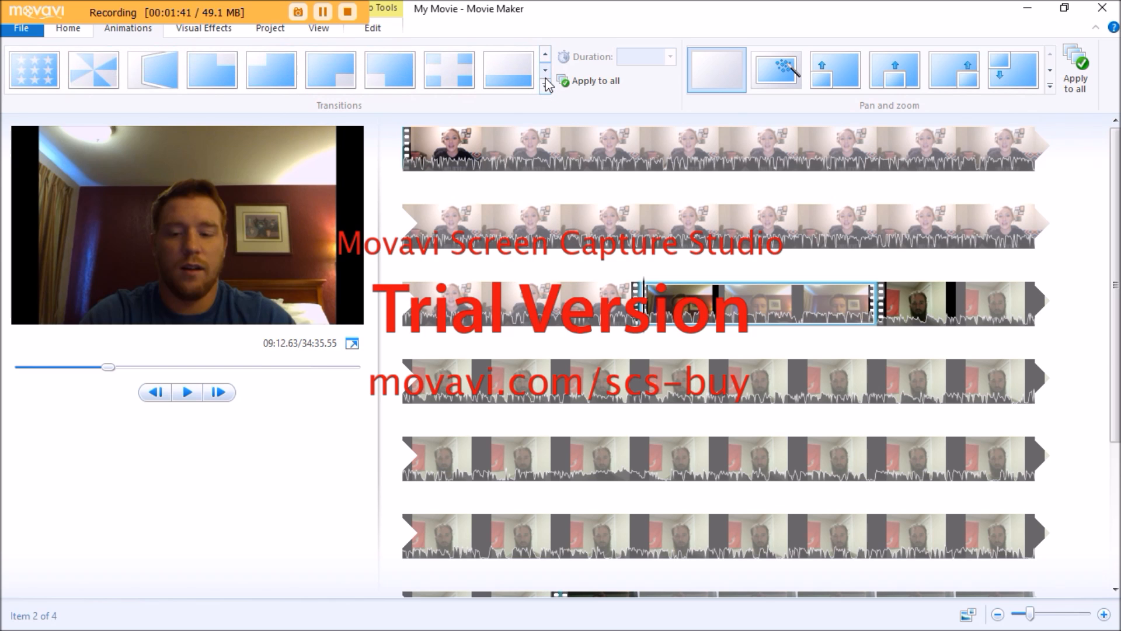
click(545, 53)
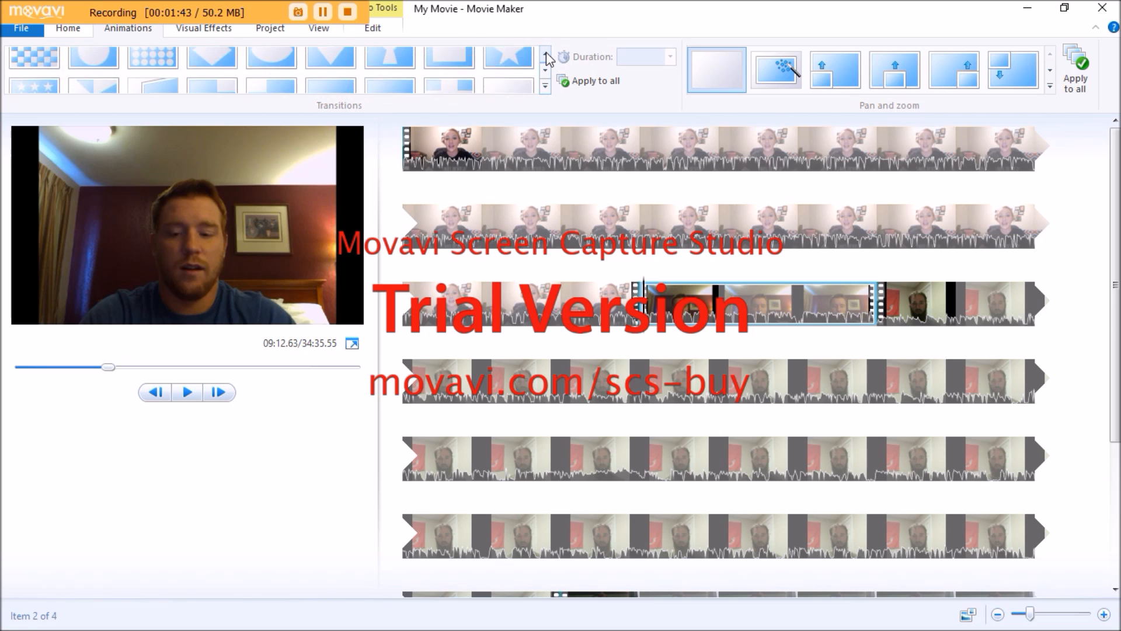
click(546, 54)
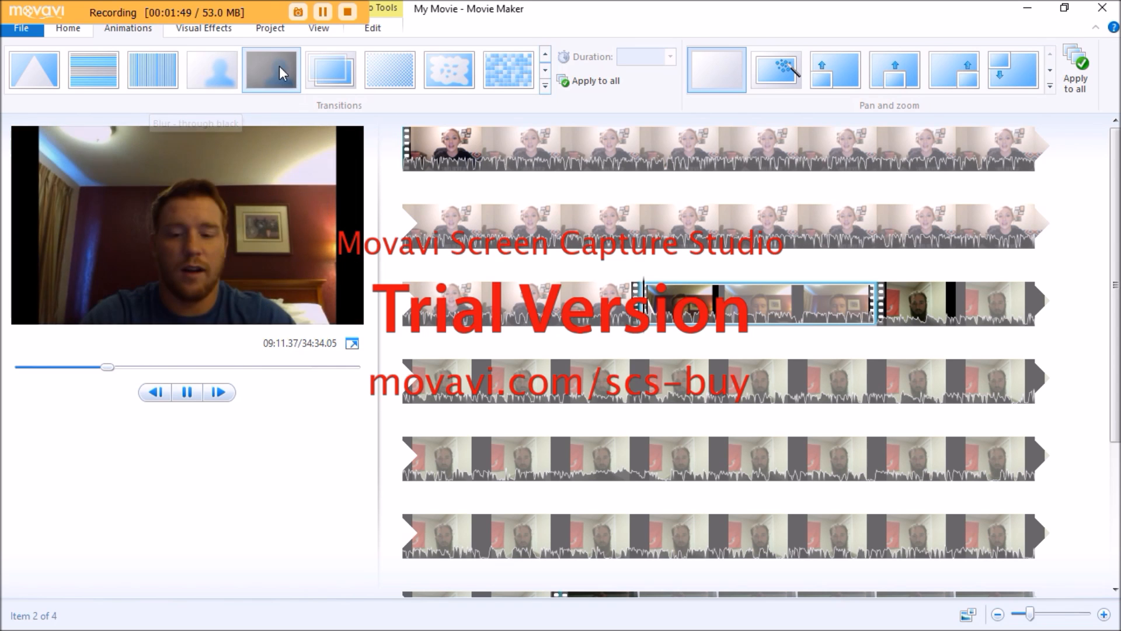
click(279, 66)
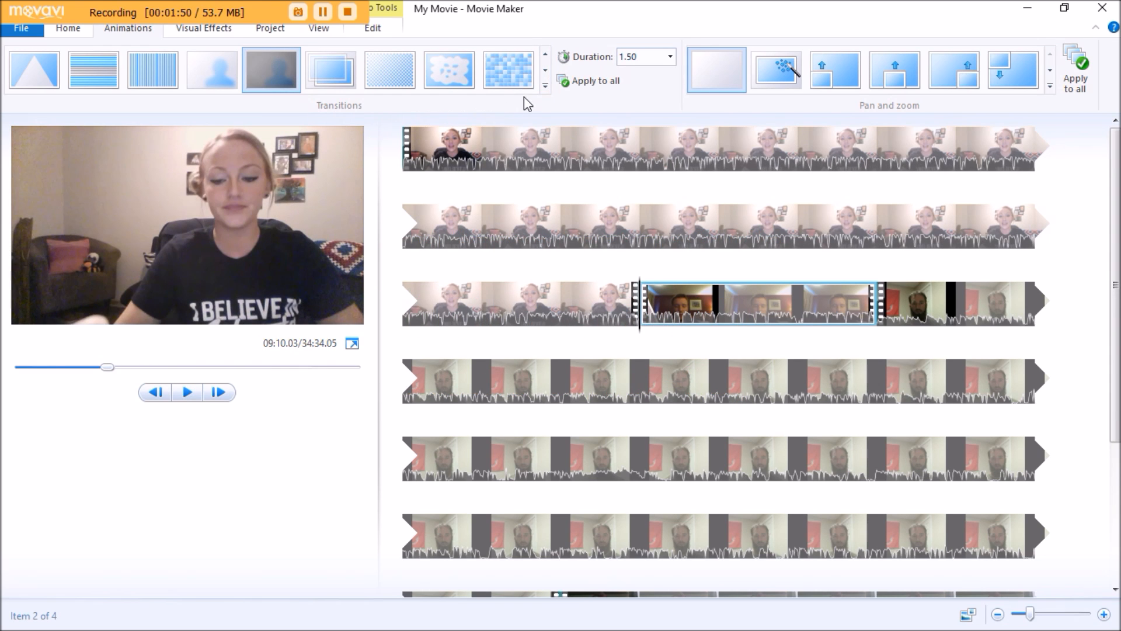
click(597, 84)
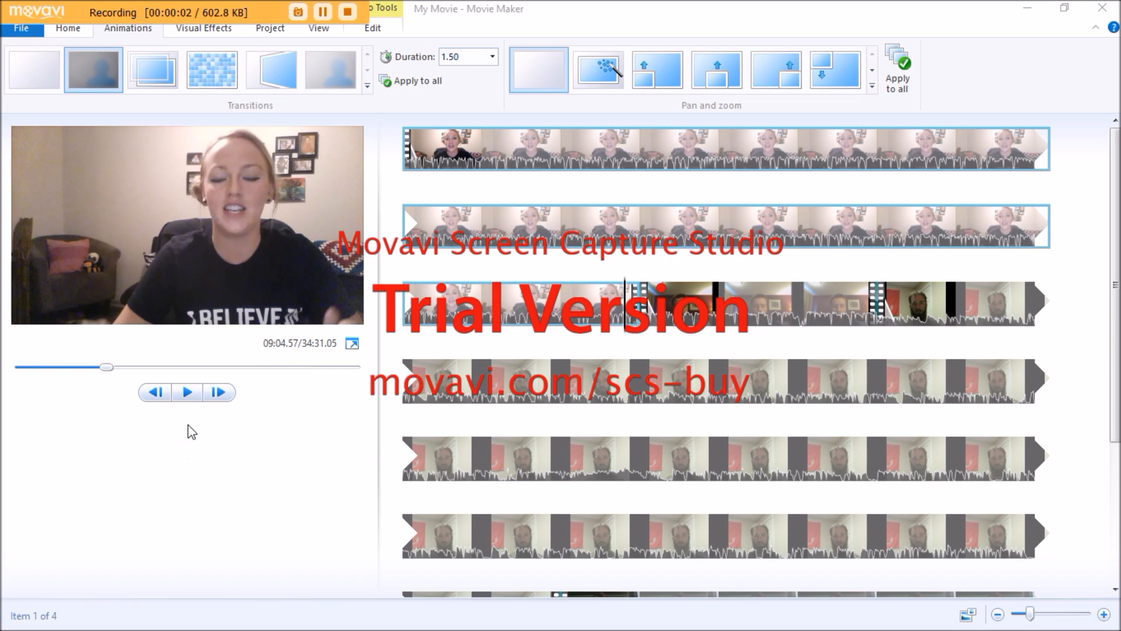
Step: Play back the transitions from the first to the second clip and from the second to the third
click(191, 396)
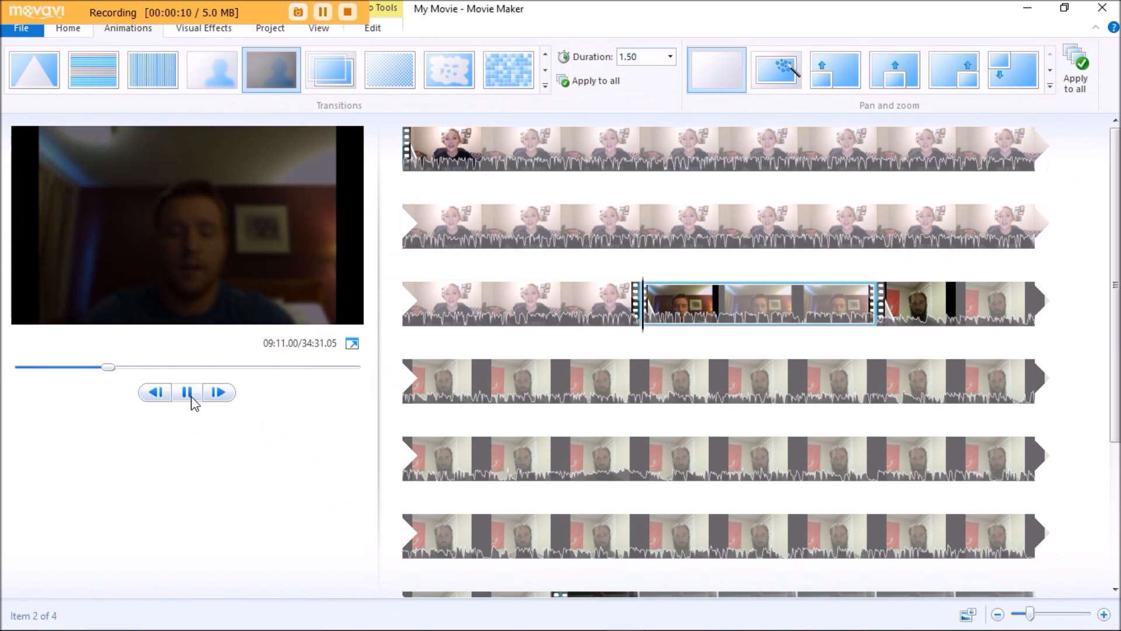
click(187, 392)
click(631, 308)
click(653, 304)
drag(669, 310, 871, 324)
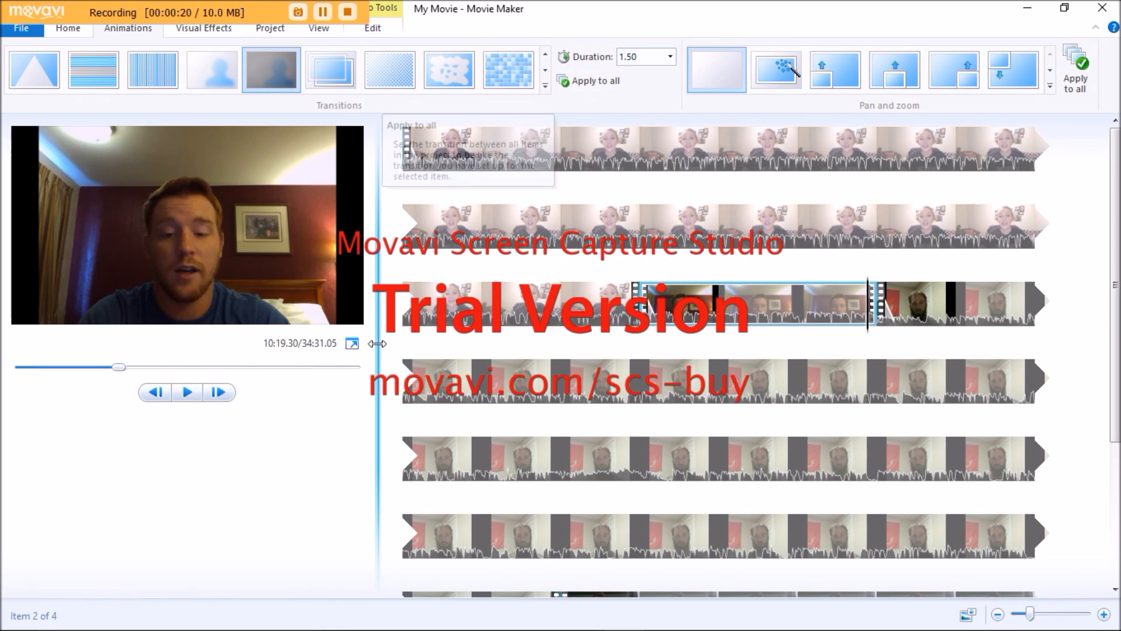
click(188, 396)
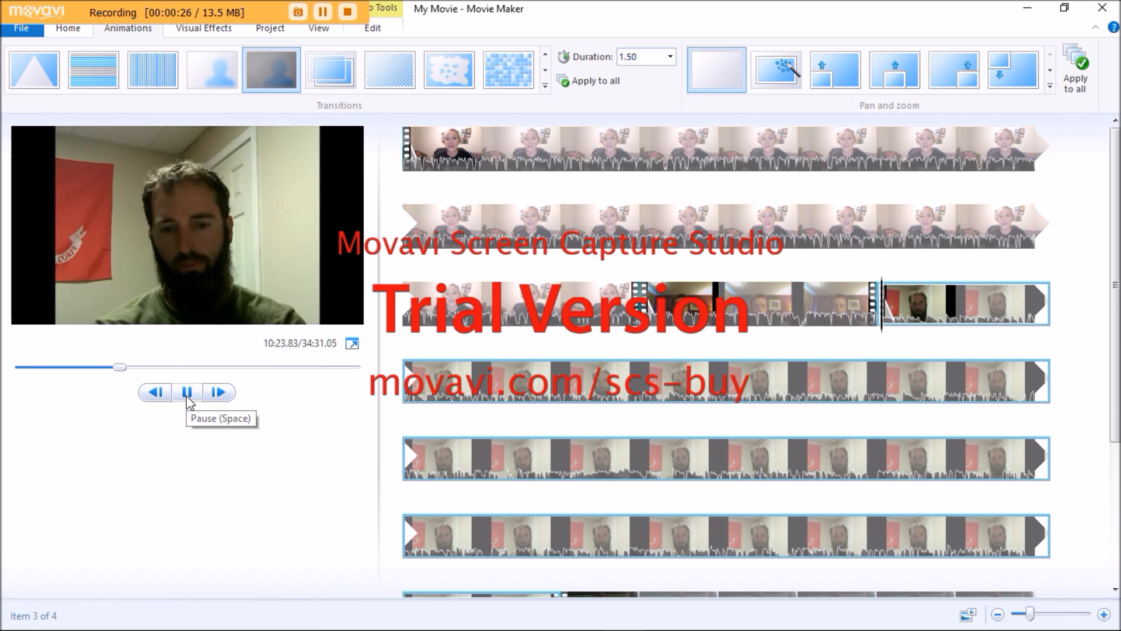
click(188, 395)
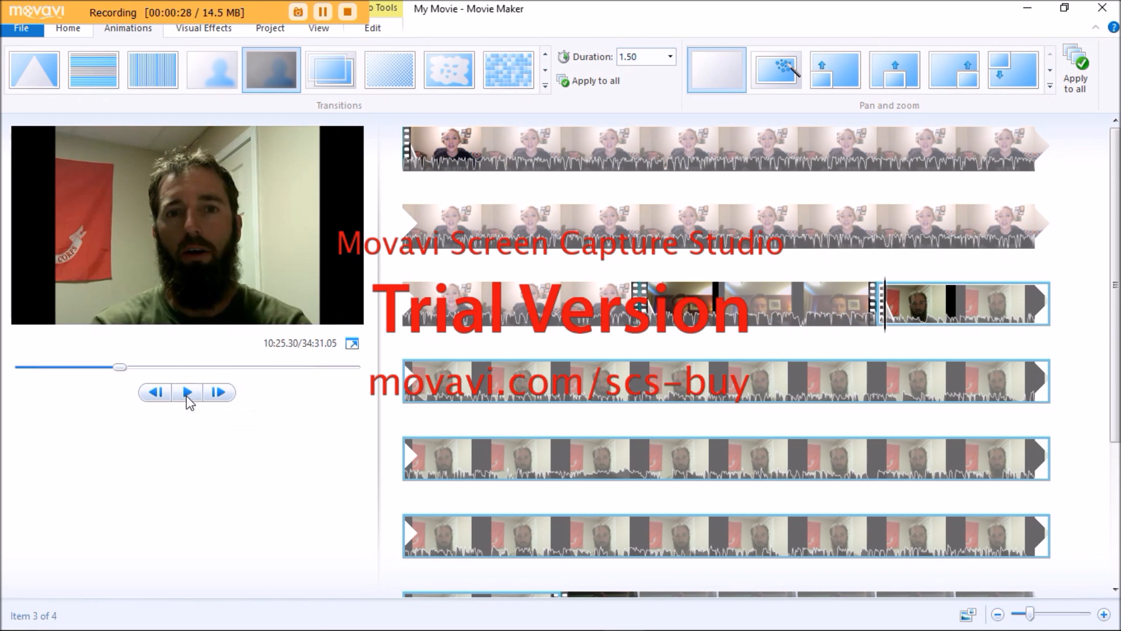
click(482, 217)
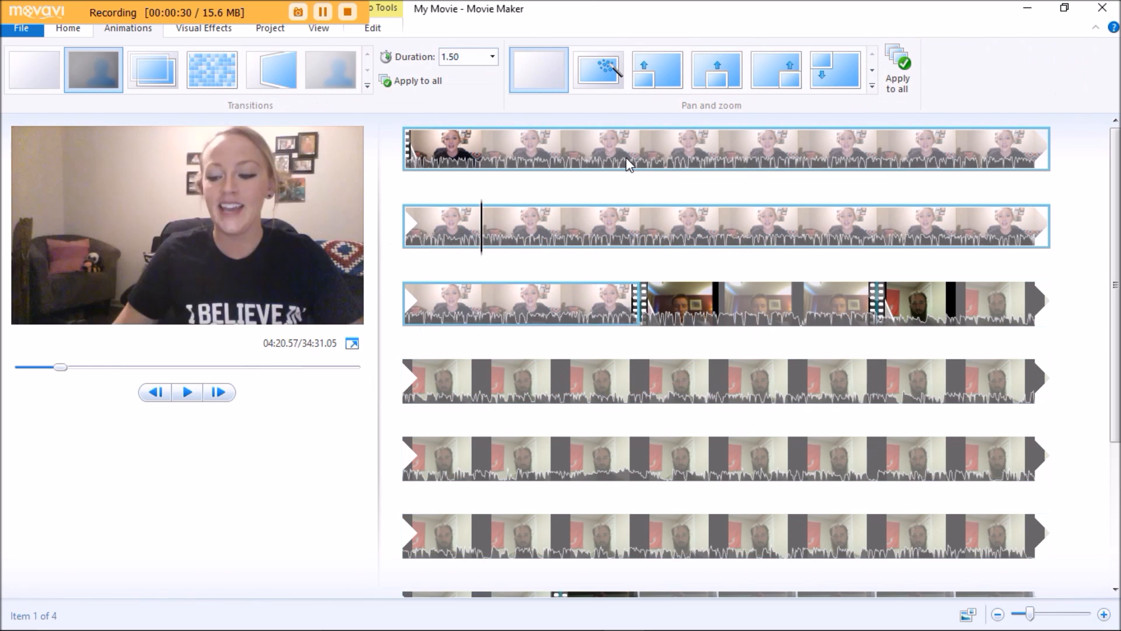
click(721, 245)
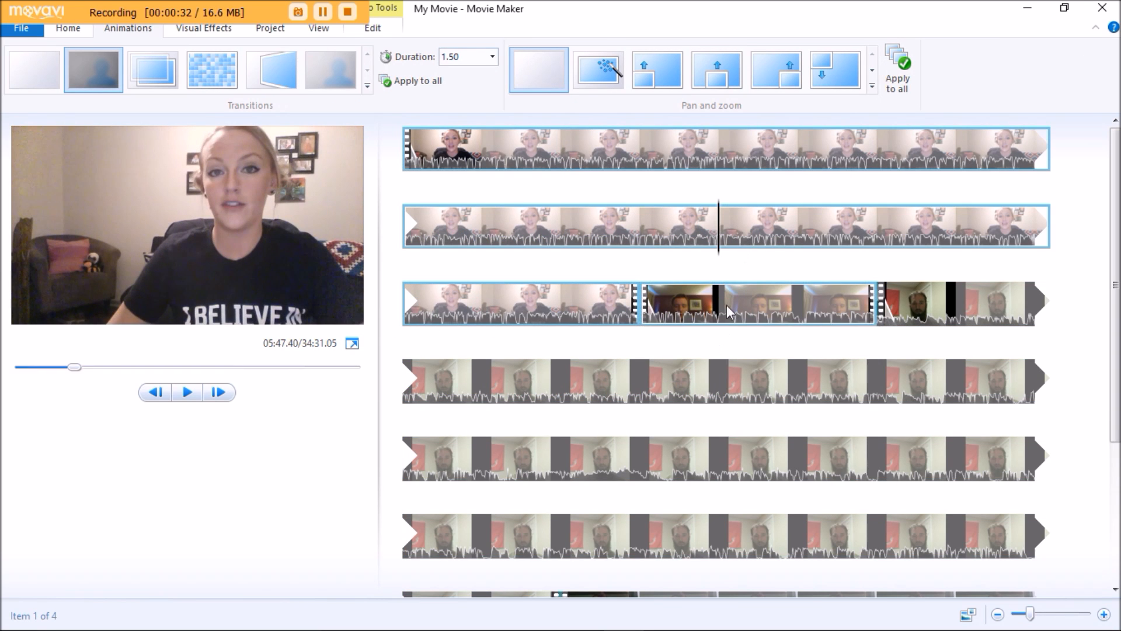
click(727, 304)
click(482, 305)
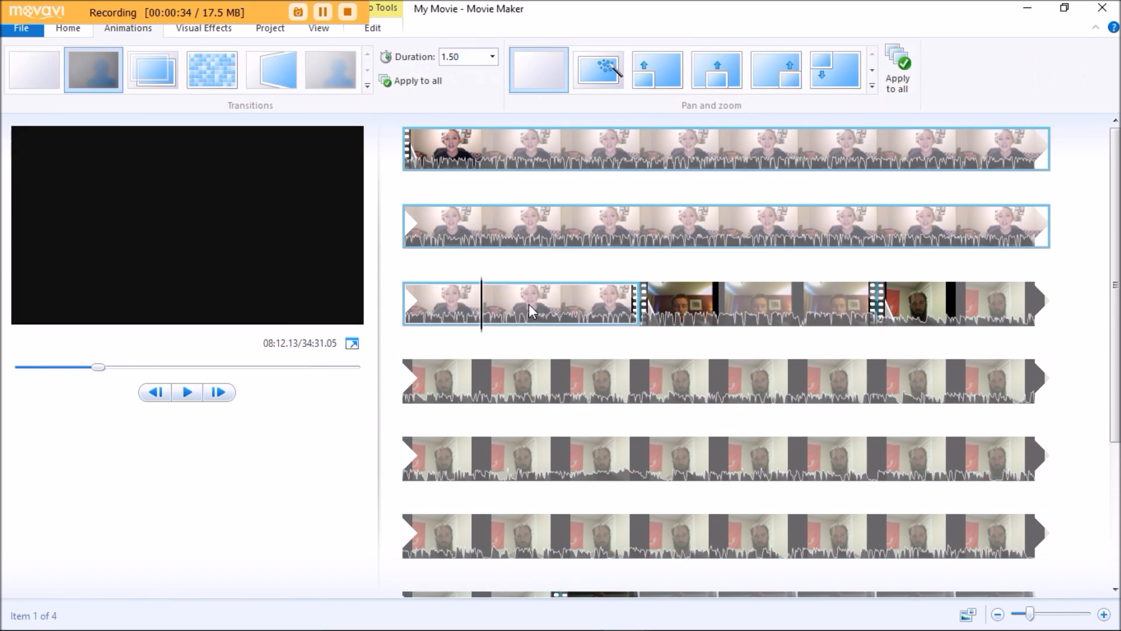
click(559, 227)
click(482, 148)
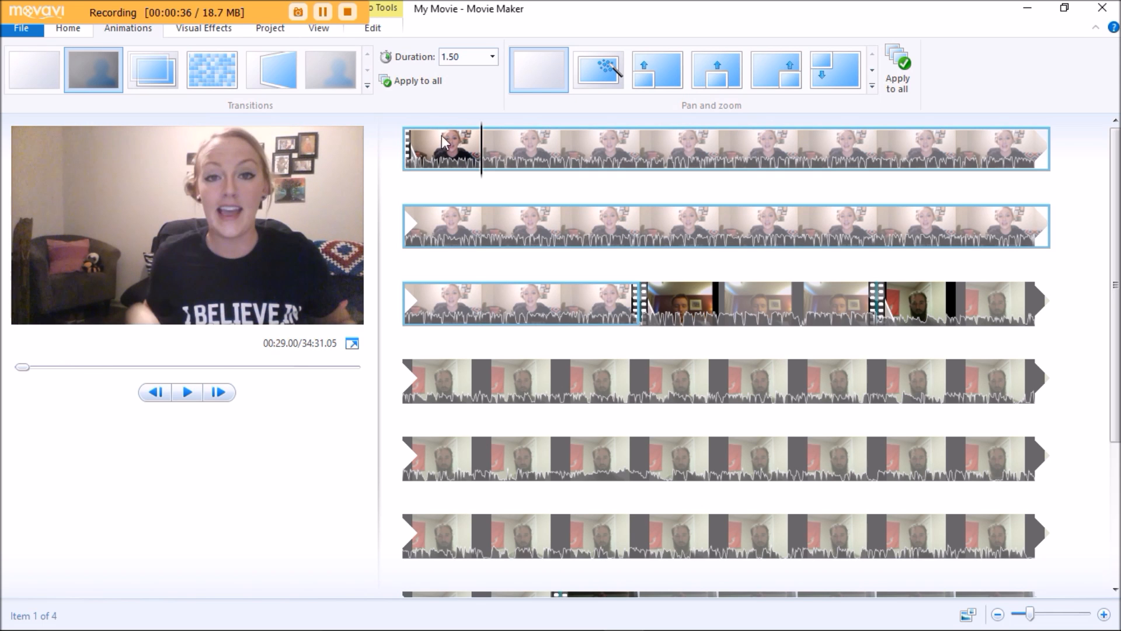
Step: Insert a title reading "Group 1 Project" before the first clip and apply the first listed text effect
click(408, 142)
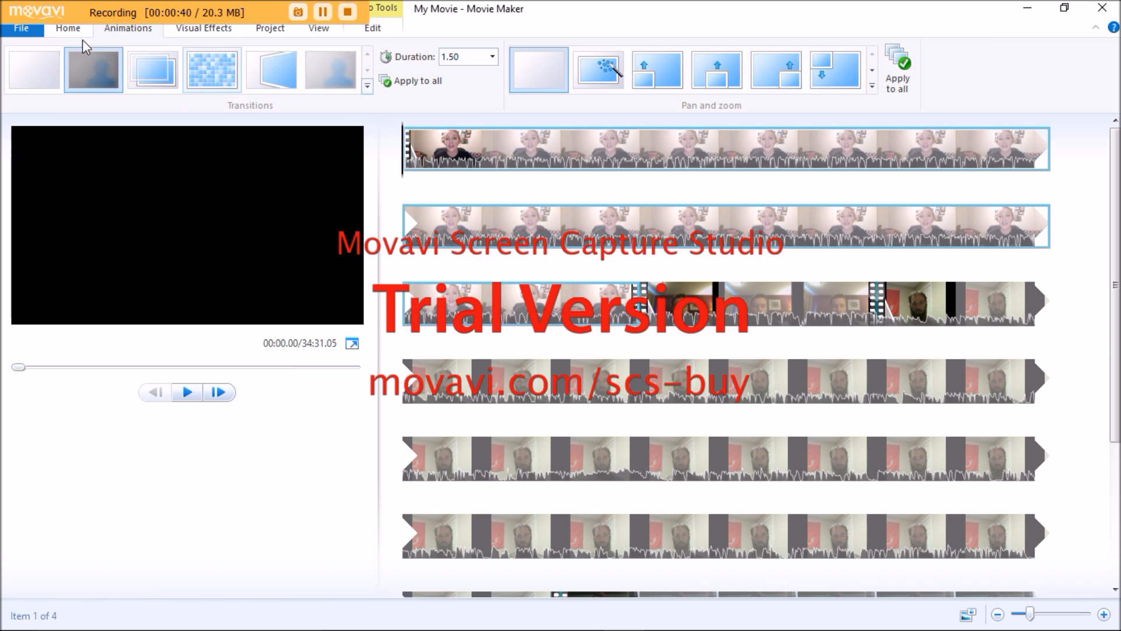
click(68, 28)
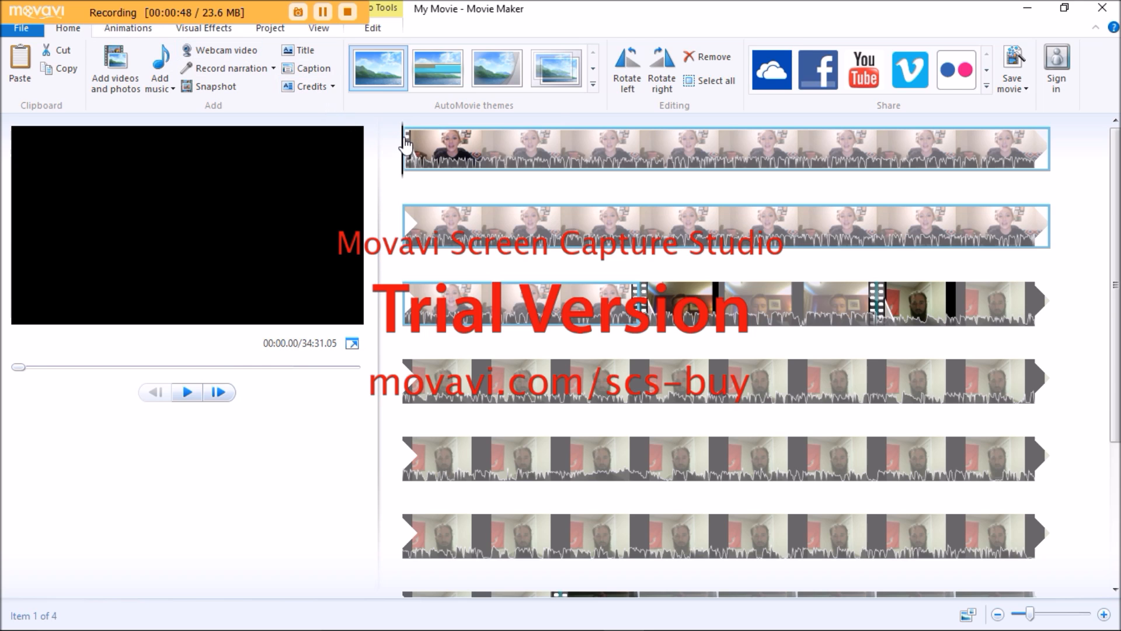
click(306, 52)
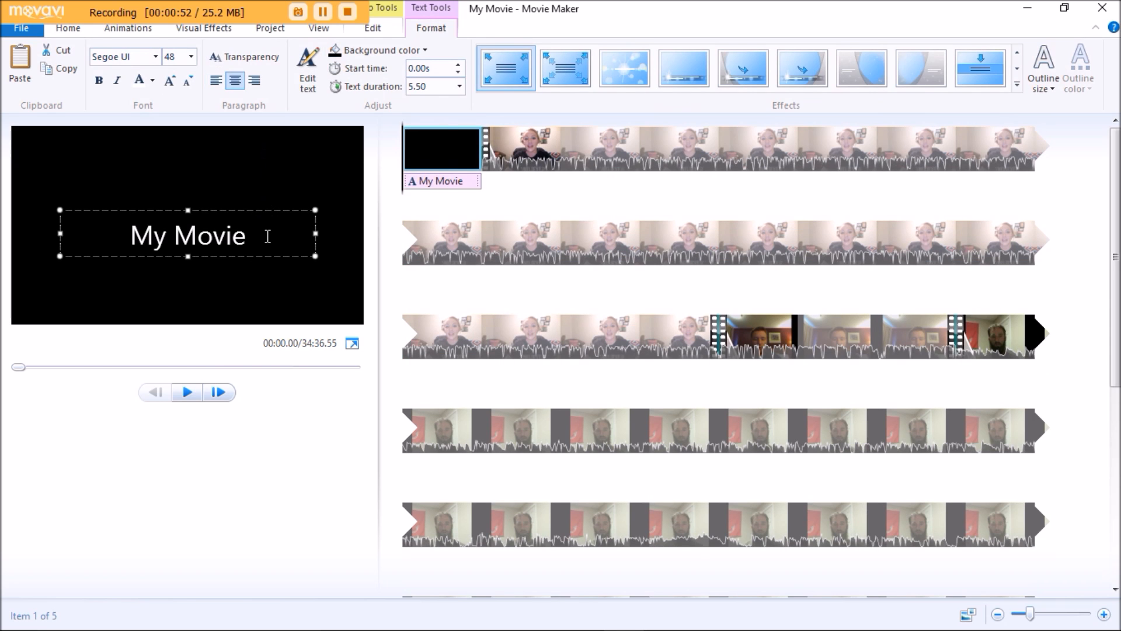
drag(269, 236, 94, 247)
text(G)
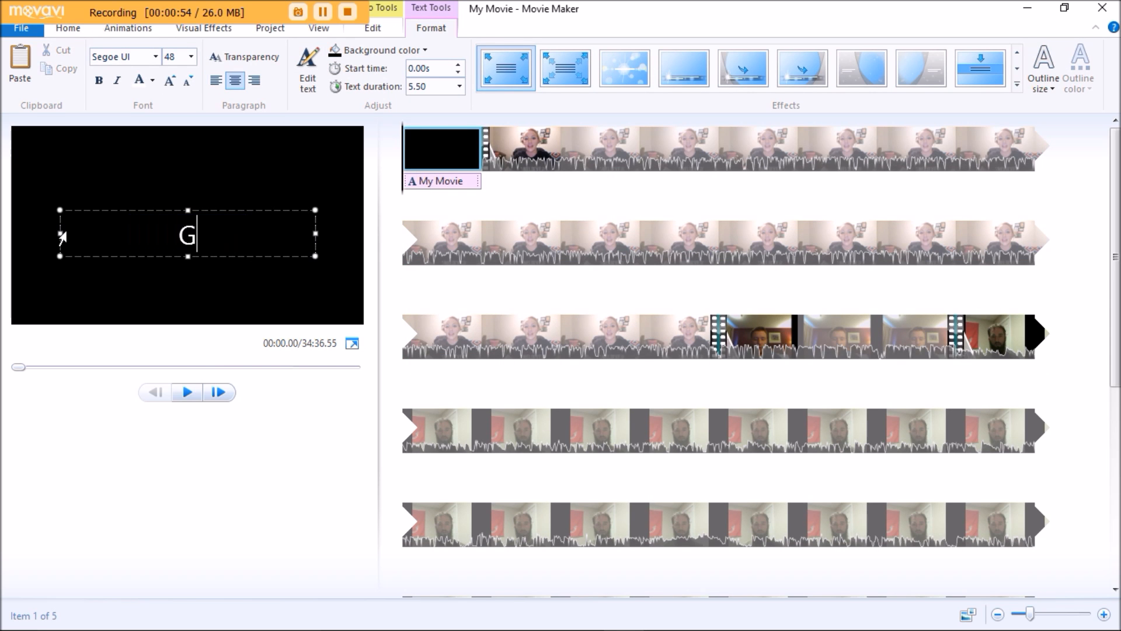
text(roup 1 P)
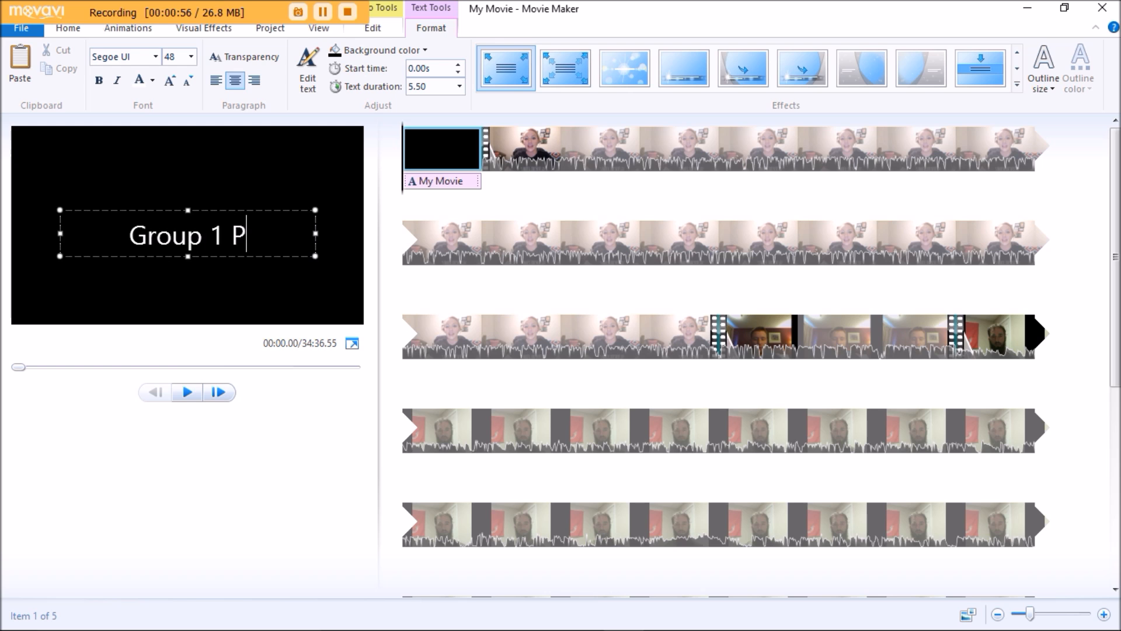
text(roject)
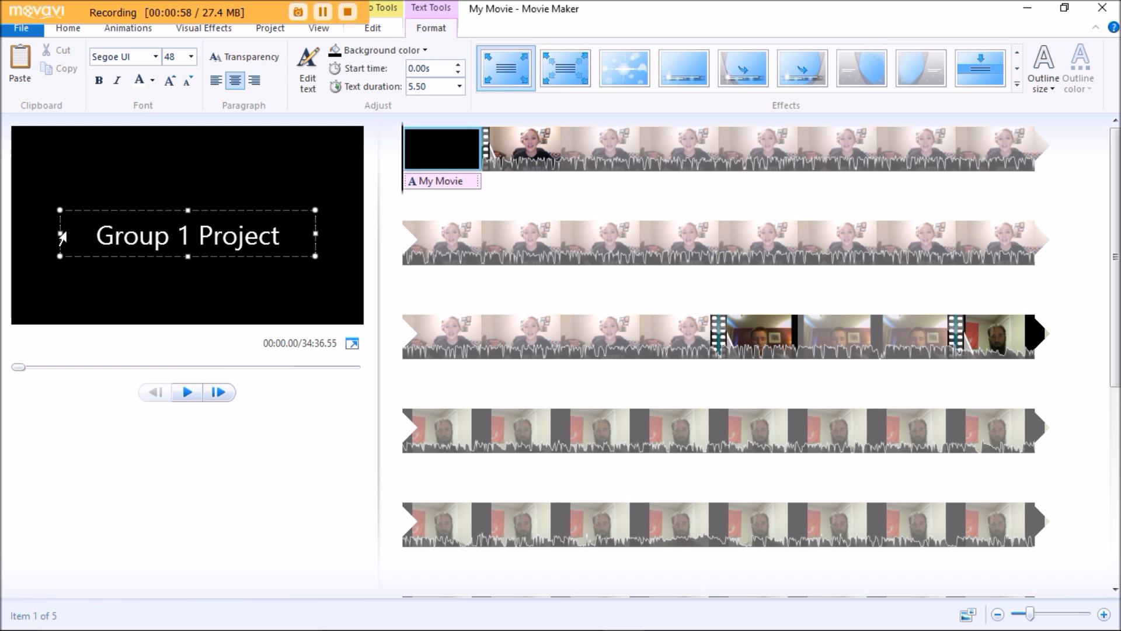
click(504, 74)
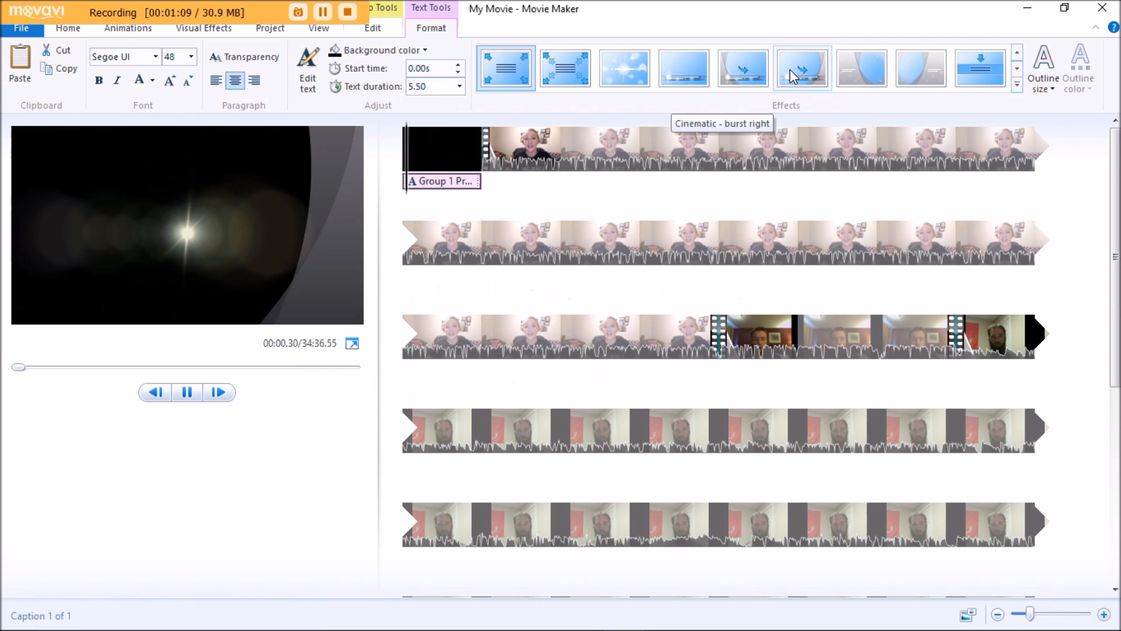
click(507, 73)
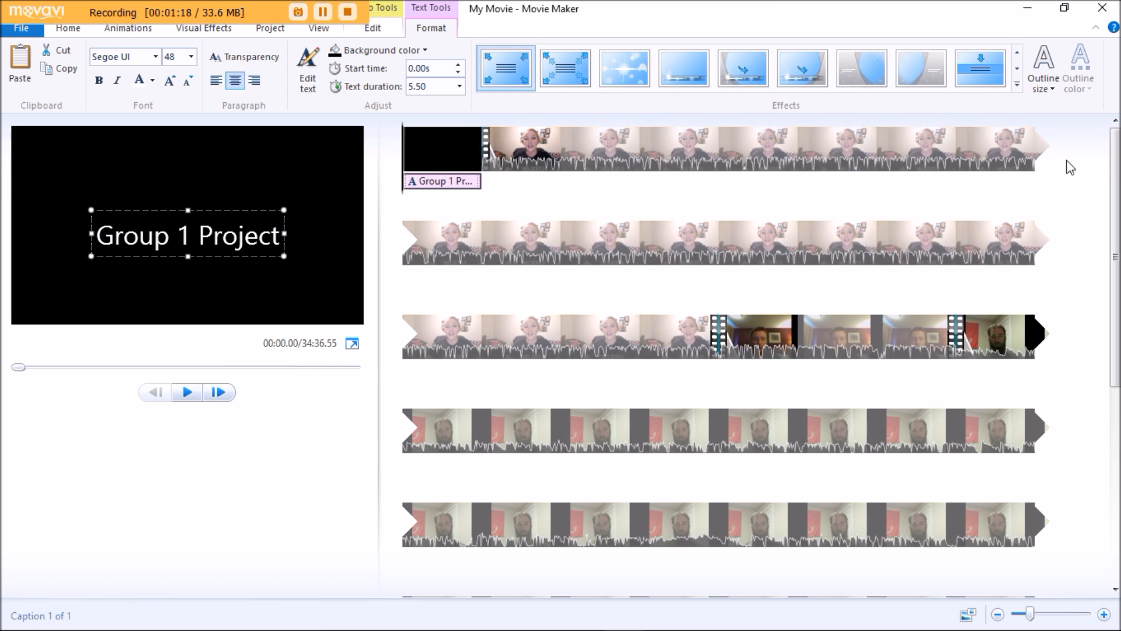
Step: Add a credits screen after the last clip at the end of the movie
scroll(649, 349, down, 5)
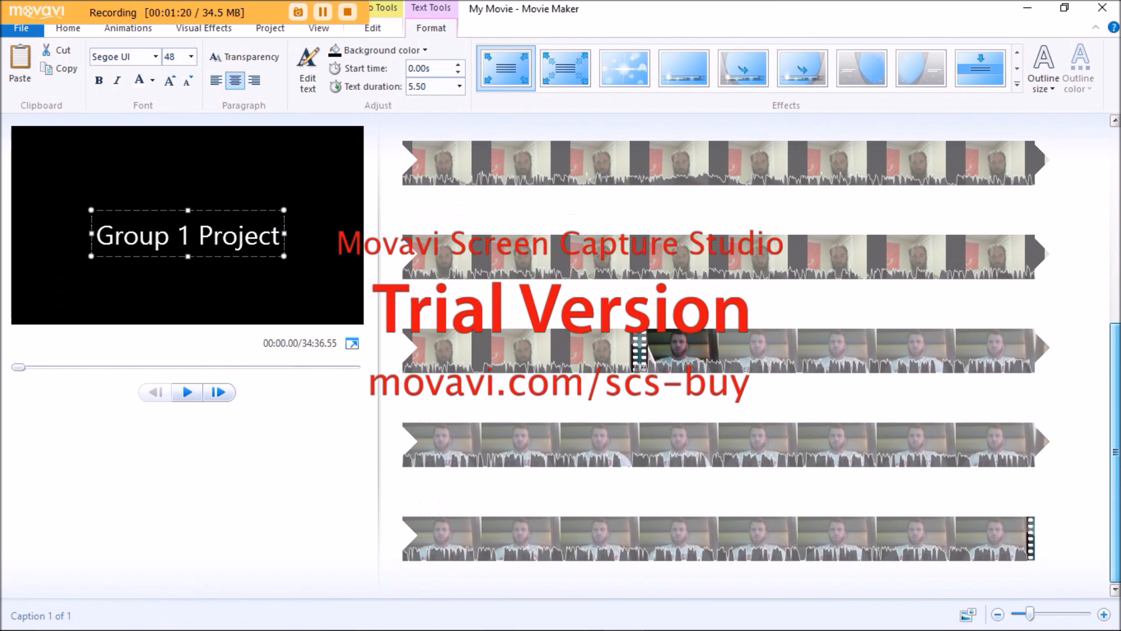
click(1038, 534)
drag(1115, 260, 1112, 485)
click(1034, 542)
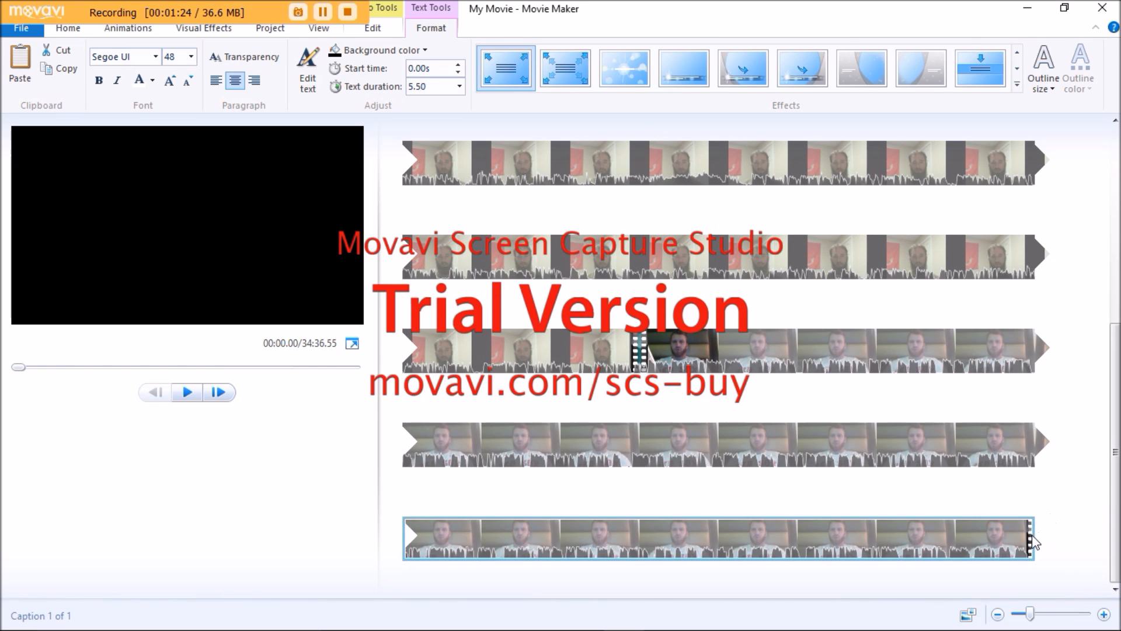
click(955, 540)
drag(956, 541, 1085, 533)
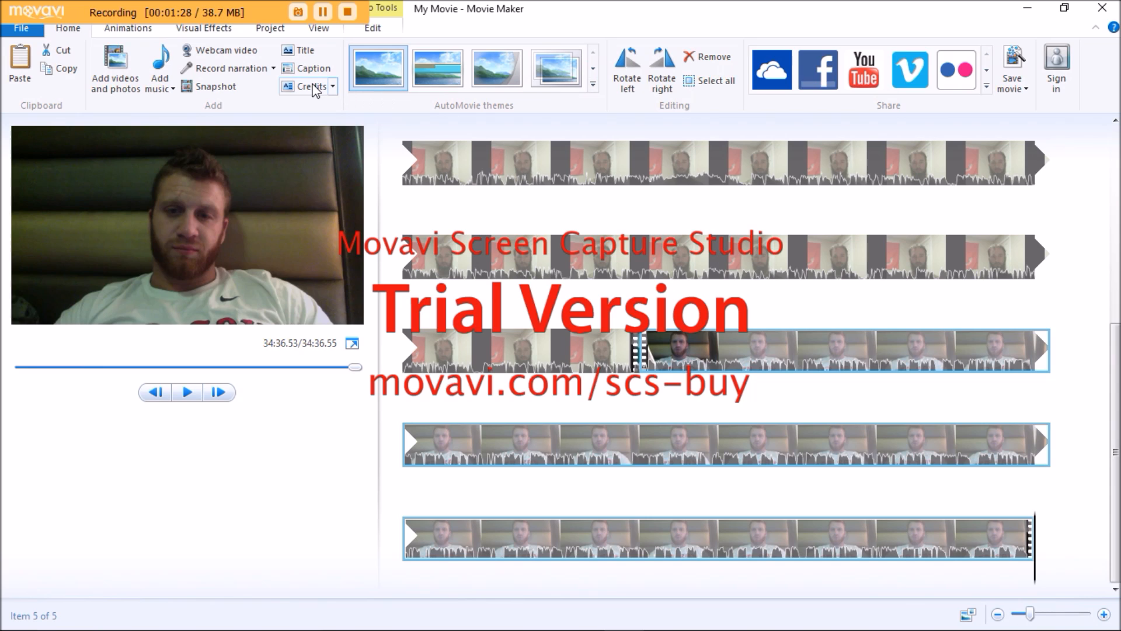
click(315, 86)
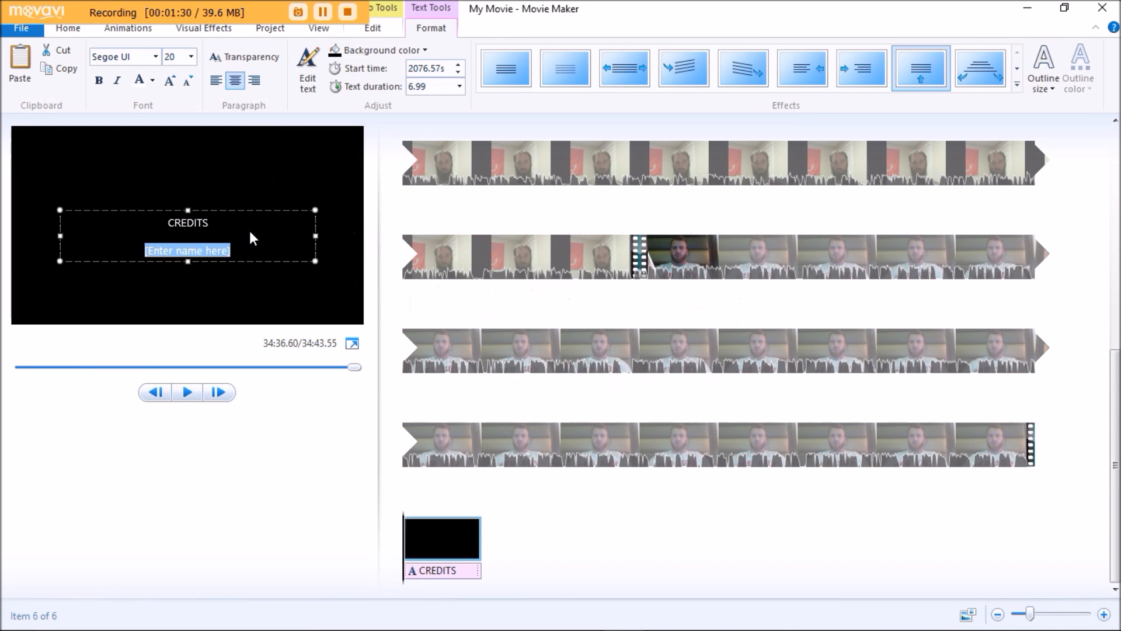
Step: Replace the credits text with "Thank you!!" and apply the first listed text effect to it
key(BackSpace)
key(BackSpace)
key(BackSpace)
key(BackSpace)
key(BackSpace)
key(BackSpace)
key(BackSpace)
key(BackSpace)
key(BackSpace)
key(BackSpace)
text(Thank you!!)
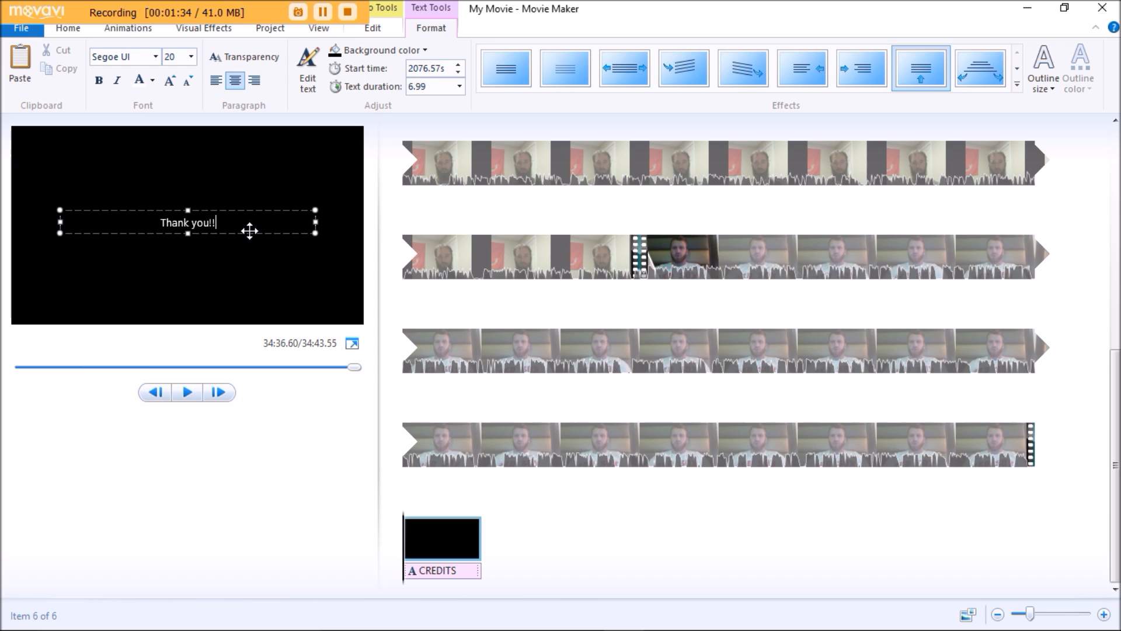
click(506, 73)
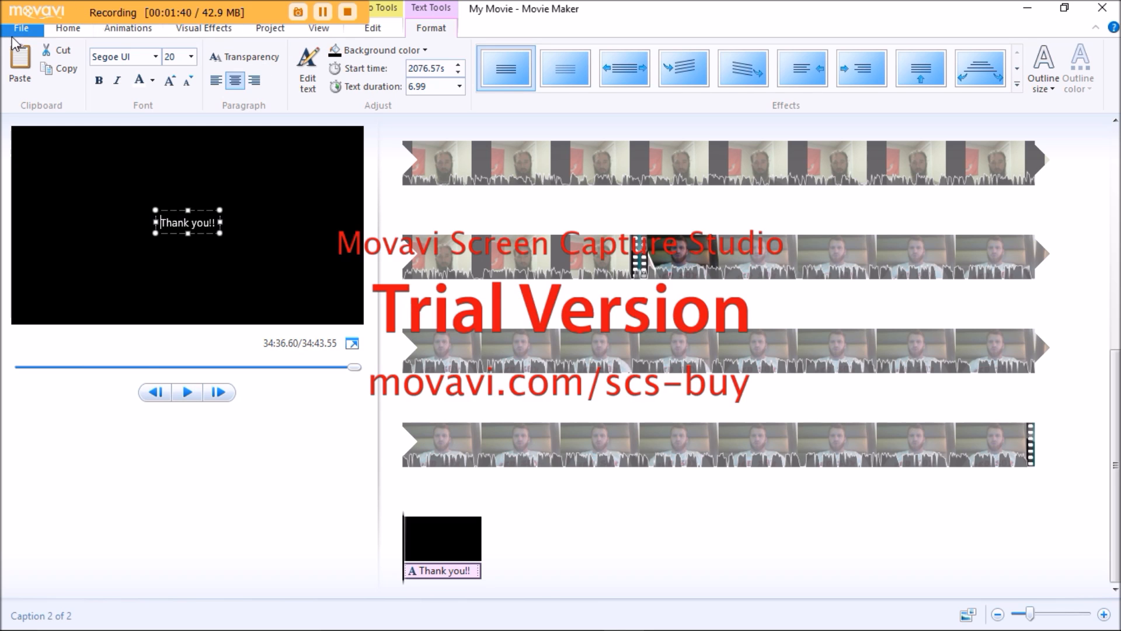
Step: Export the movie to the Desktop as My Movie in MPEG-4/H.264 format with the setting recommended for this project
click(21, 30)
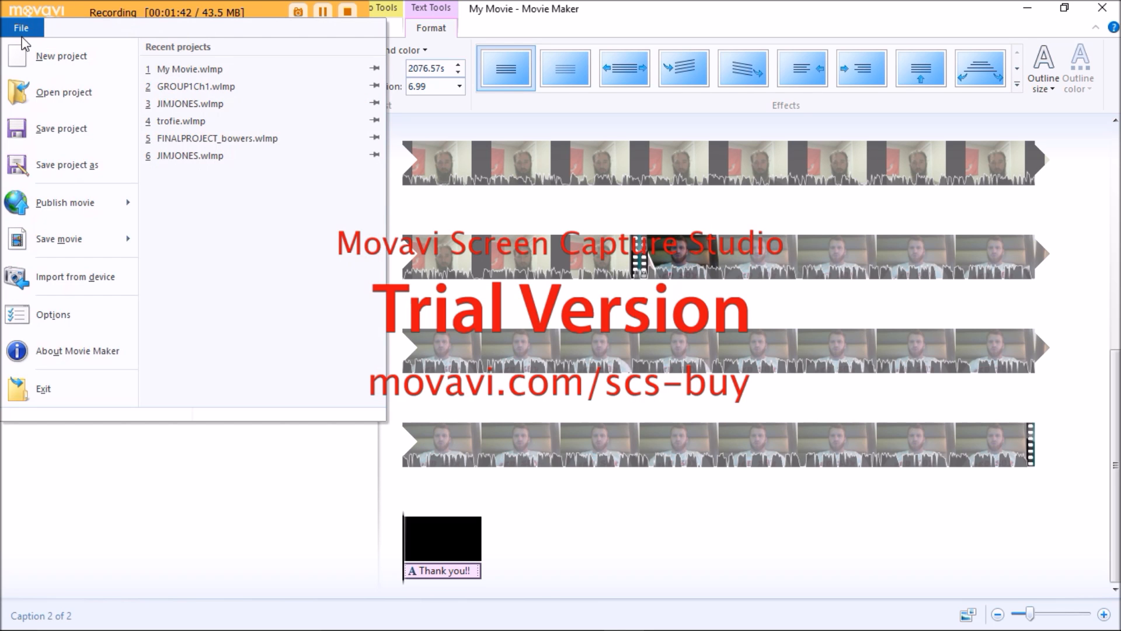
mouse_move(92, 245)
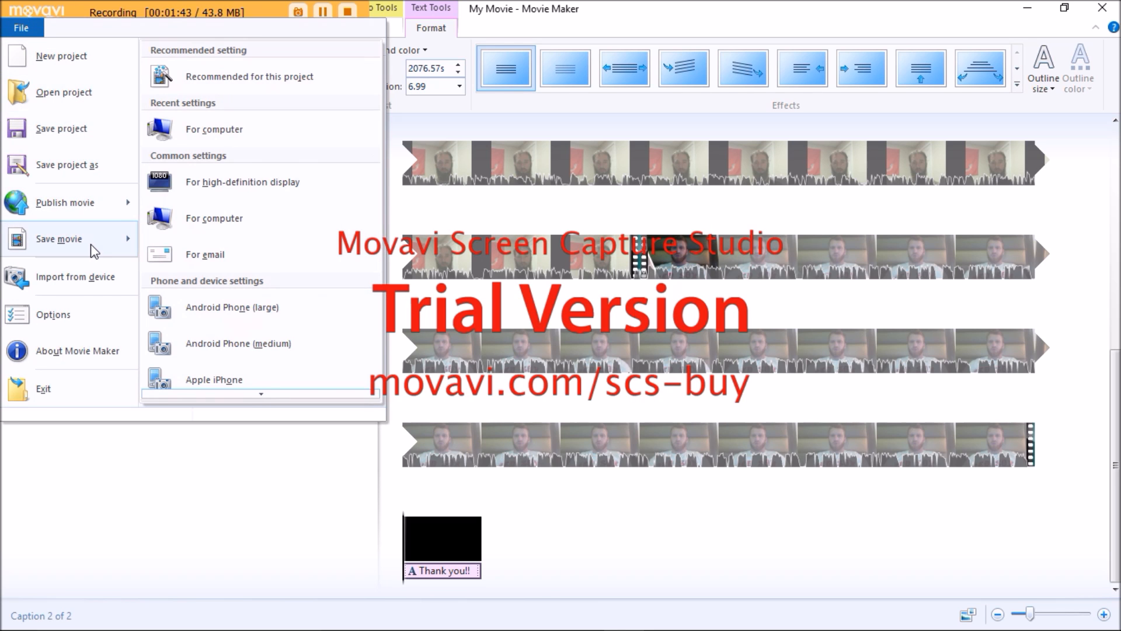
click(258, 79)
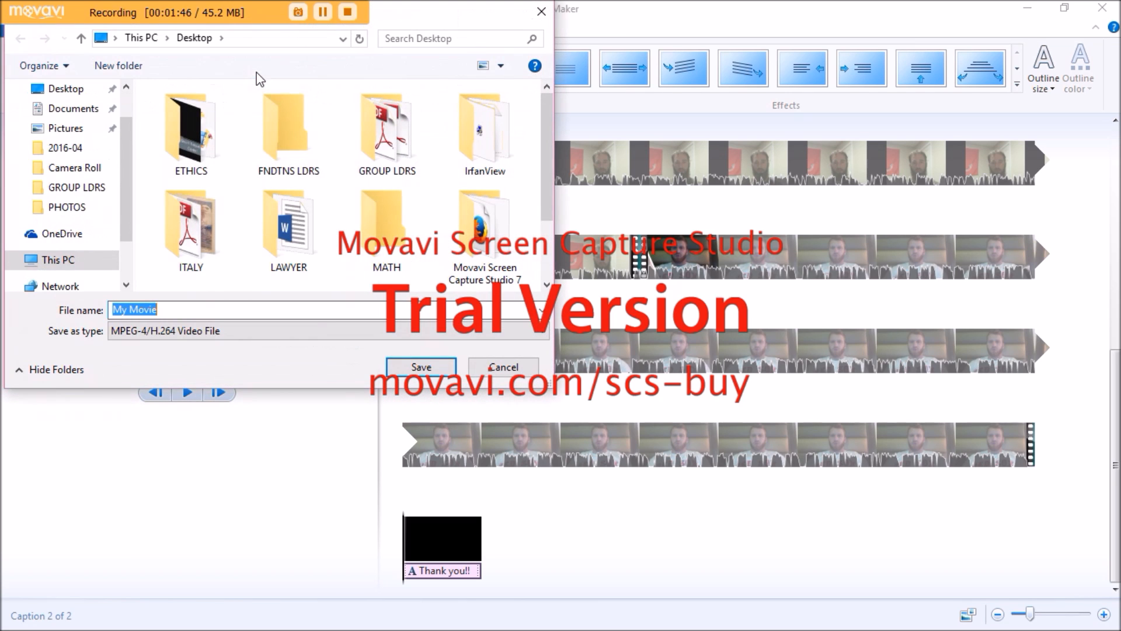
click(418, 368)
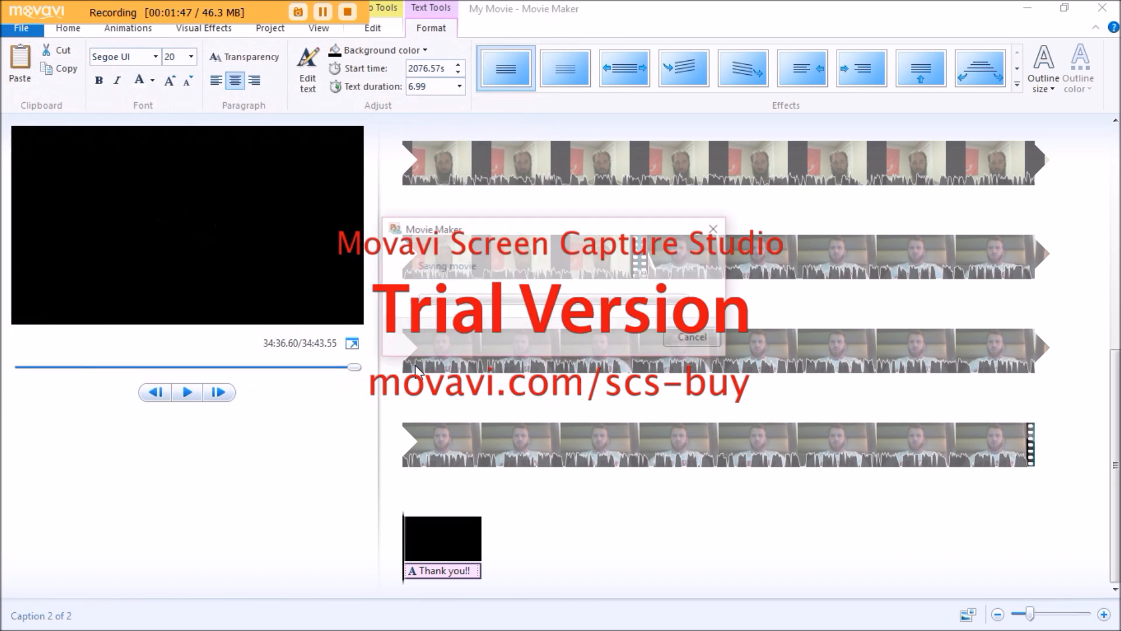